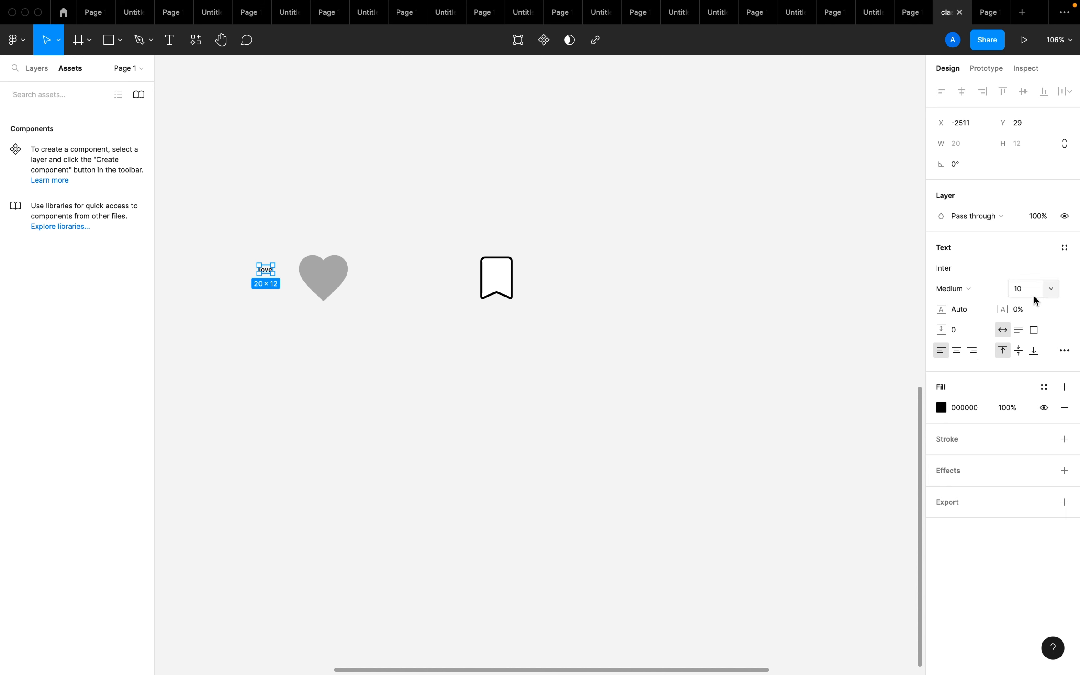
Set the "love" text's font size to 50 and place it just above the heart icon
{"action": "left_click", "coordinate": [1032, 295]}
{"action": "left_click", "coordinate": [759, 423]}
{"action": "left_click_drag", "start_coordinate": [296, 273], "coordinate": [332, 237]}
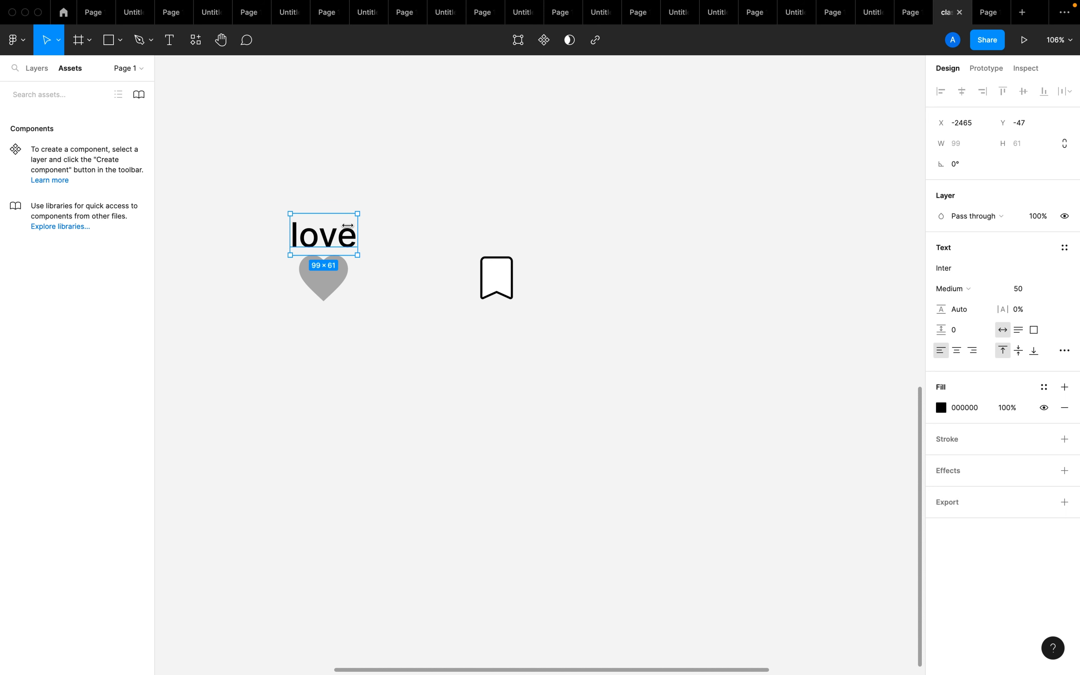
{"action": "left_click", "coordinate": [525, 357]}
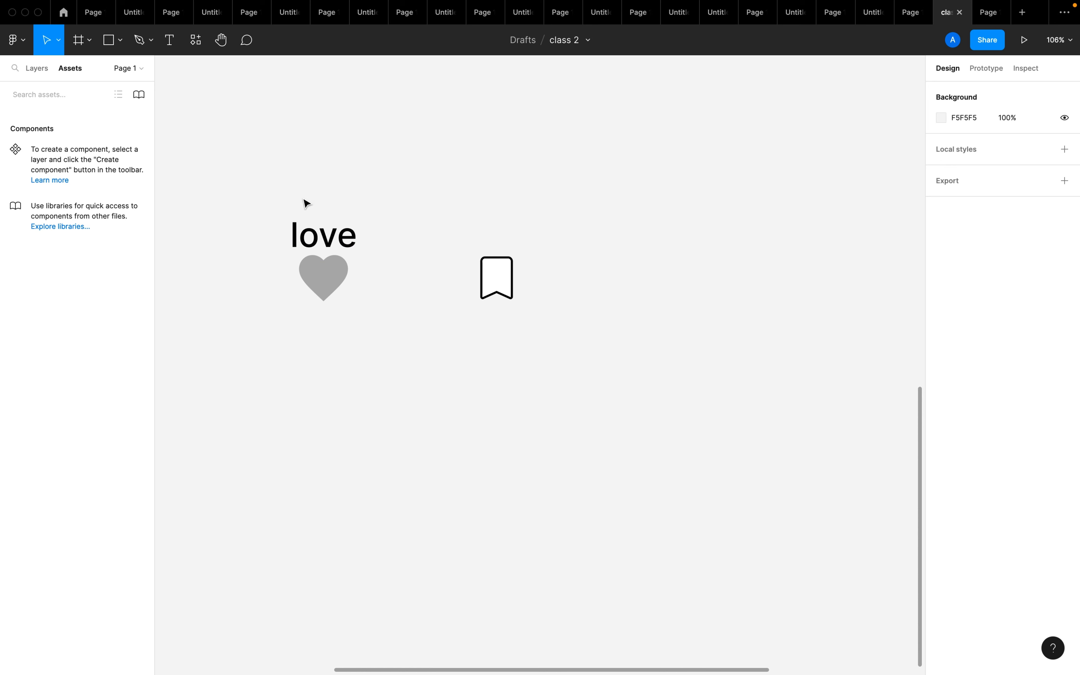
Duplicate the "love" label above the bookmark icon and change the copy's text to "bookmark"
{"action": "left_click_drag", "start_coordinate": [323, 240], "coordinate": [497, 238]}
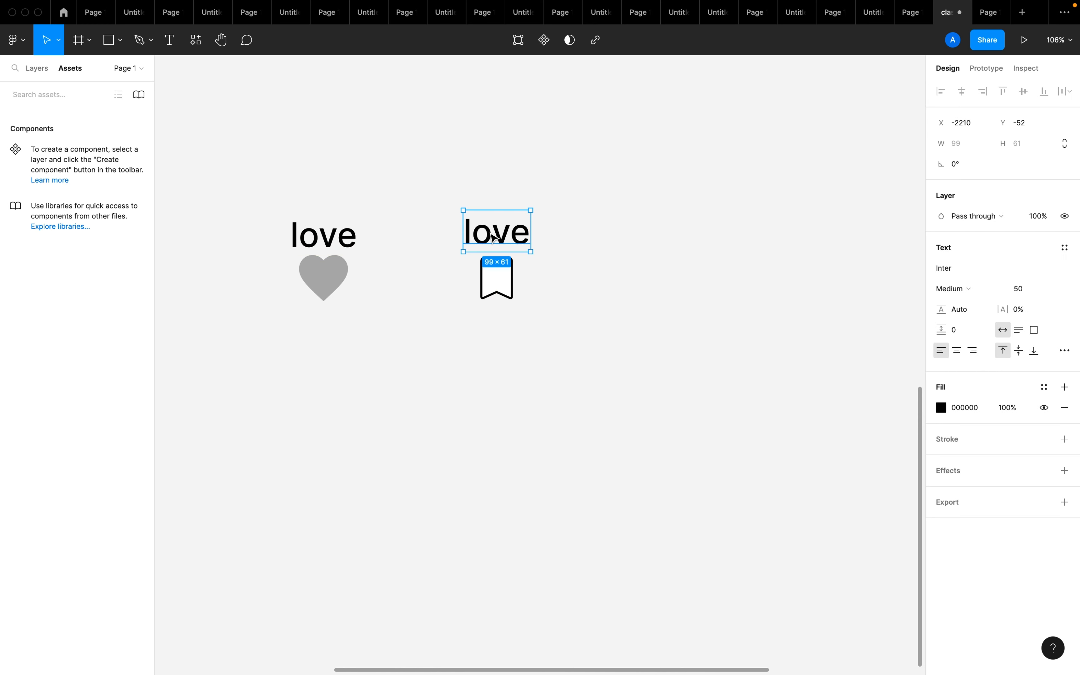
{"action": "double_click", "coordinate": [489, 232]}
{"action": "type", "text": "boo"}
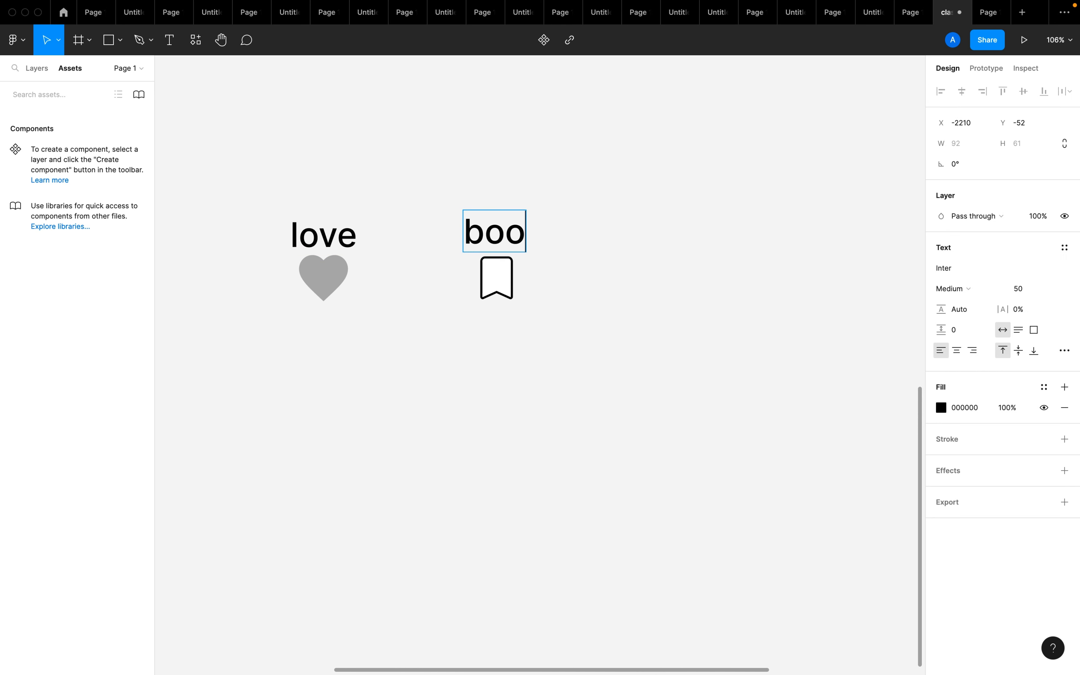
{"action": "type", "text": "kmark"}
{"action": "key", "text": "Escape"}
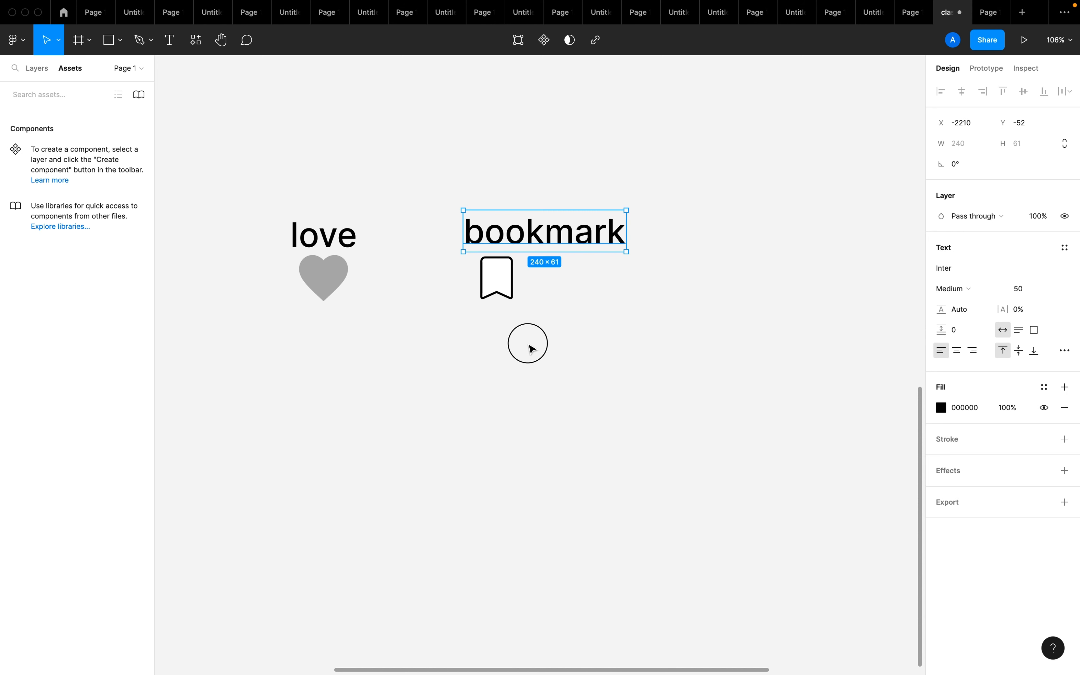
Try hiding the bookmark icon's stroke and filling it with AEA6A6, and undo both changes
{"action": "left_click", "coordinate": [500, 295]}
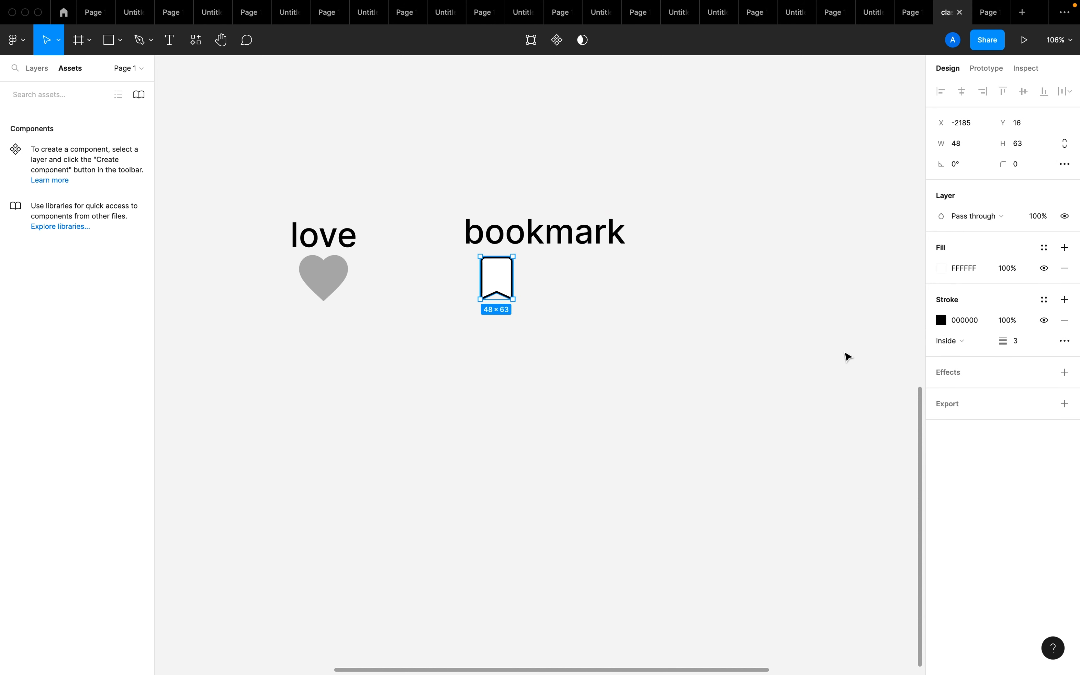
{"action": "left_click", "coordinate": [1044, 320]}
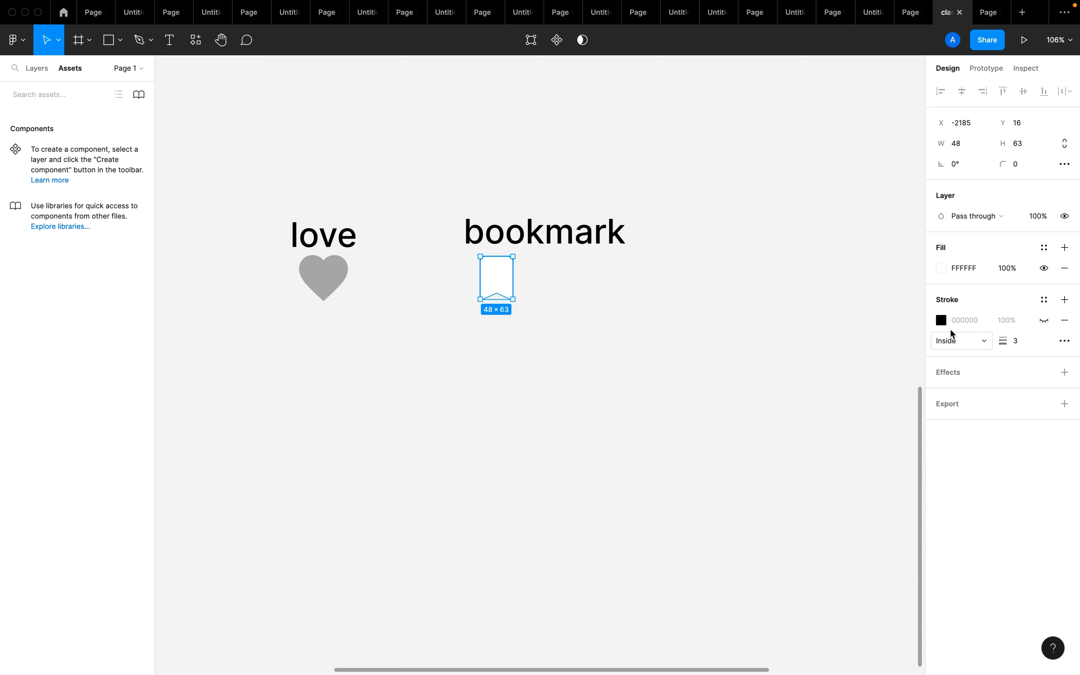
{"action": "left_click", "coordinate": [944, 273]}
{"action": "mouse_move", "coordinate": [792, 375]}
{"action": "left_mouse_down"}
{"action": "mouse_move", "coordinate": [762, 415]}
{"action": "mouse_move", "coordinate": [793, 280]}
{"action": "mouse_move", "coordinate": [778, 336]}
{"action": "left_mouse_up"}
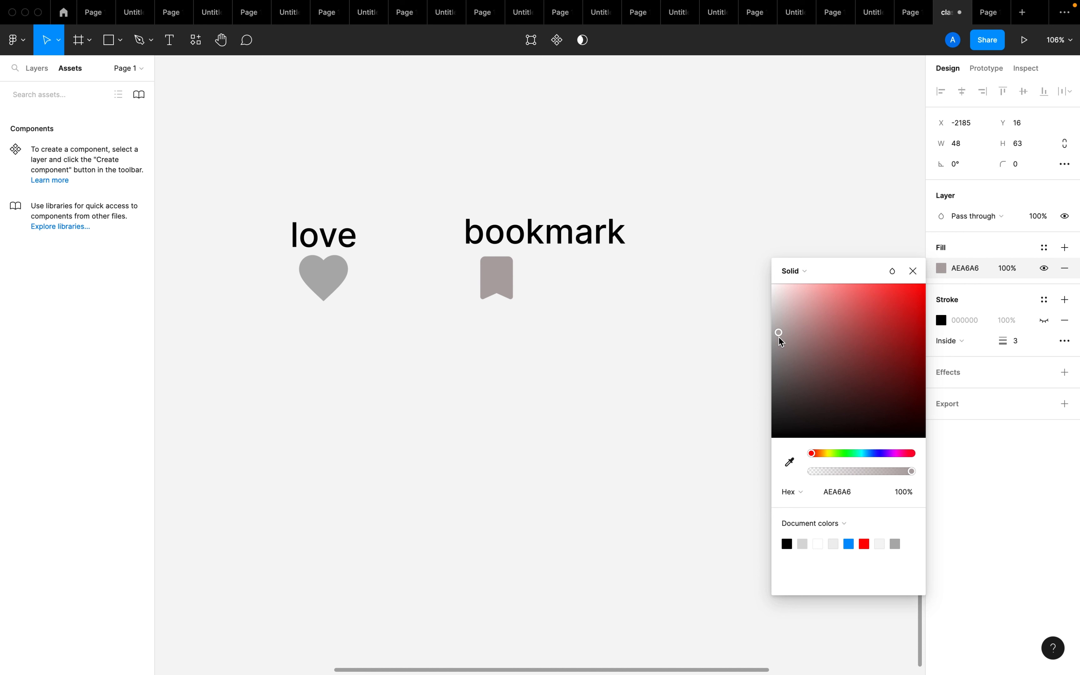
{"action": "key", "text": "ctrl+z"}
{"action": "key", "text": "ctrl+z"}
{"action": "left_click", "coordinate": [643, 336]}
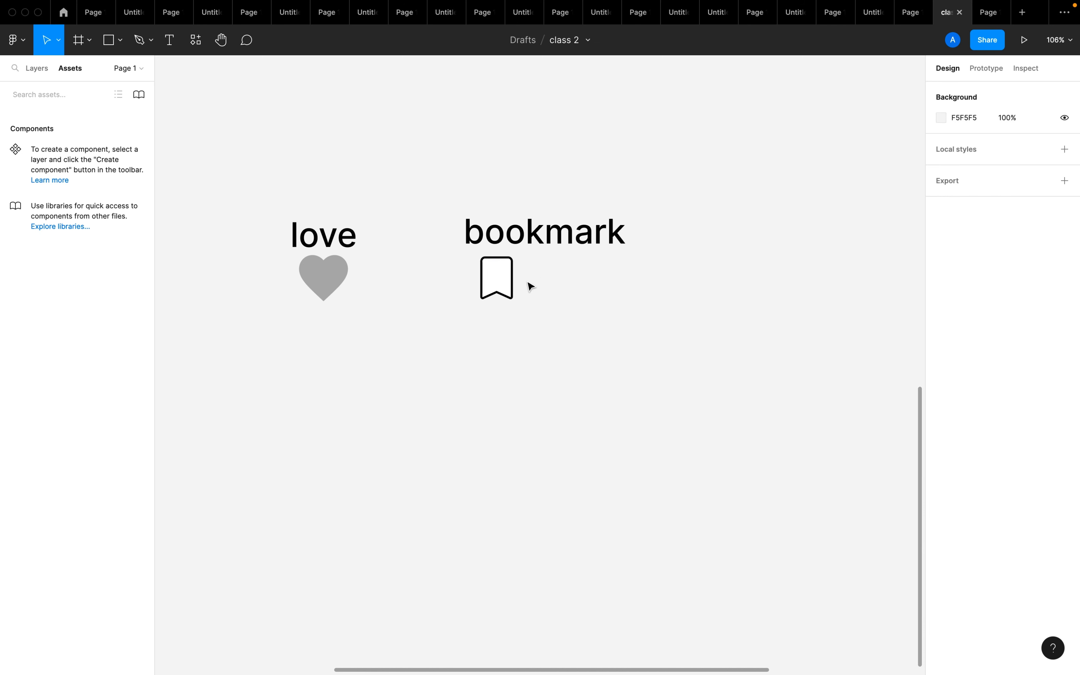
{"action": "left_click", "coordinate": [509, 287]}
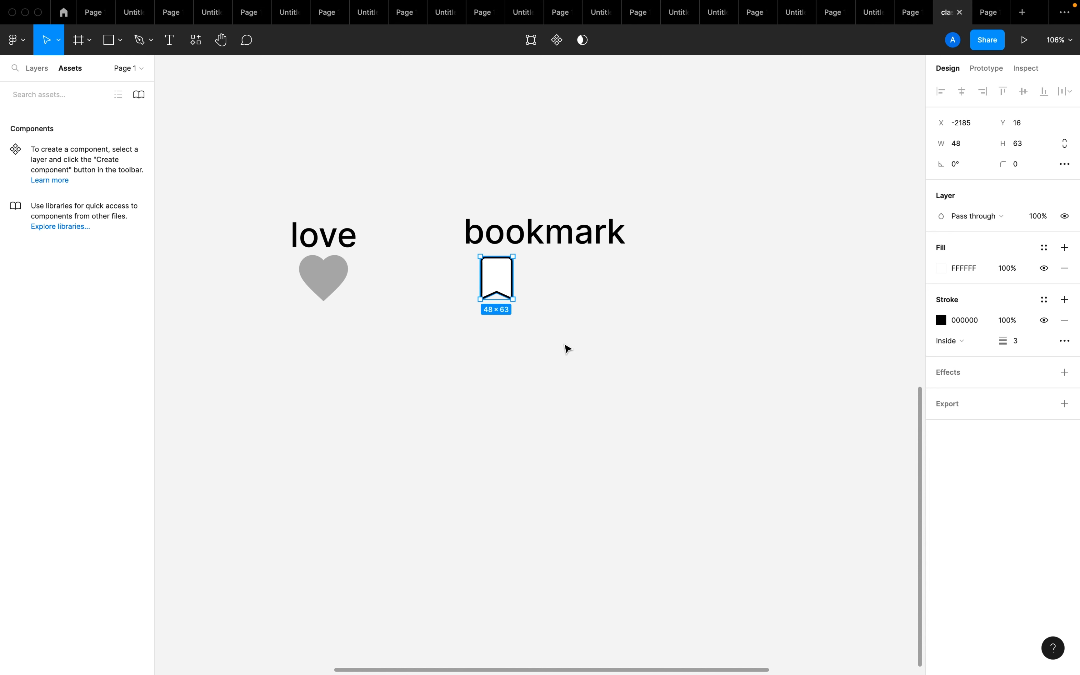
{"action": "left_click_drag", "start_coordinate": [667, 252], "coordinate": [338, 206]}
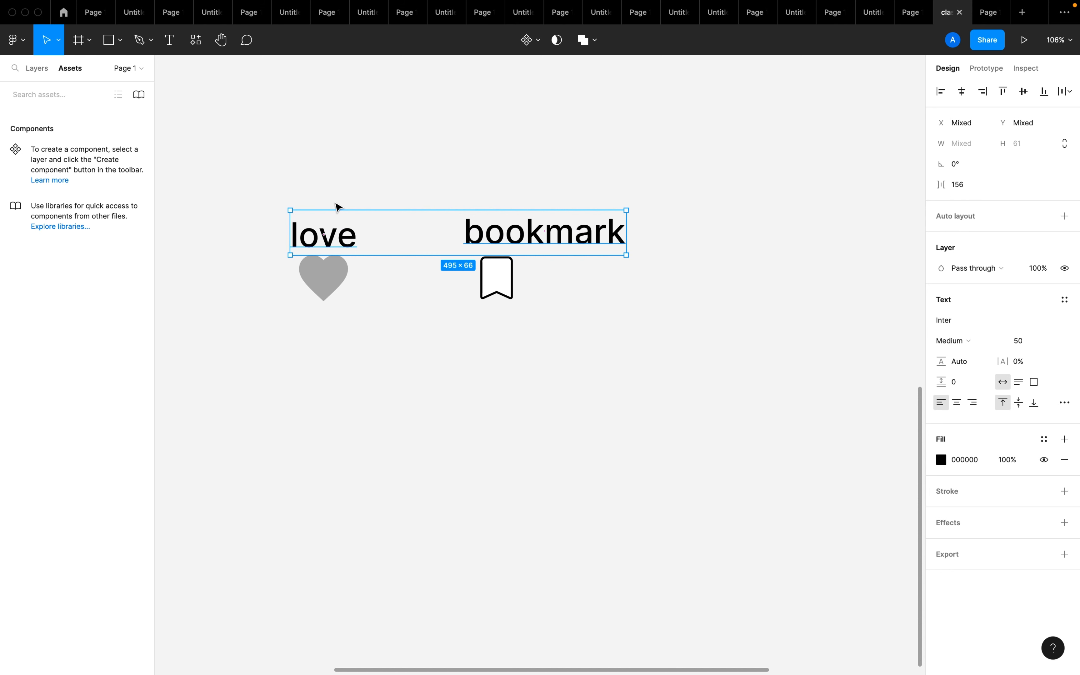
{"action": "left_click", "coordinate": [509, 339]}
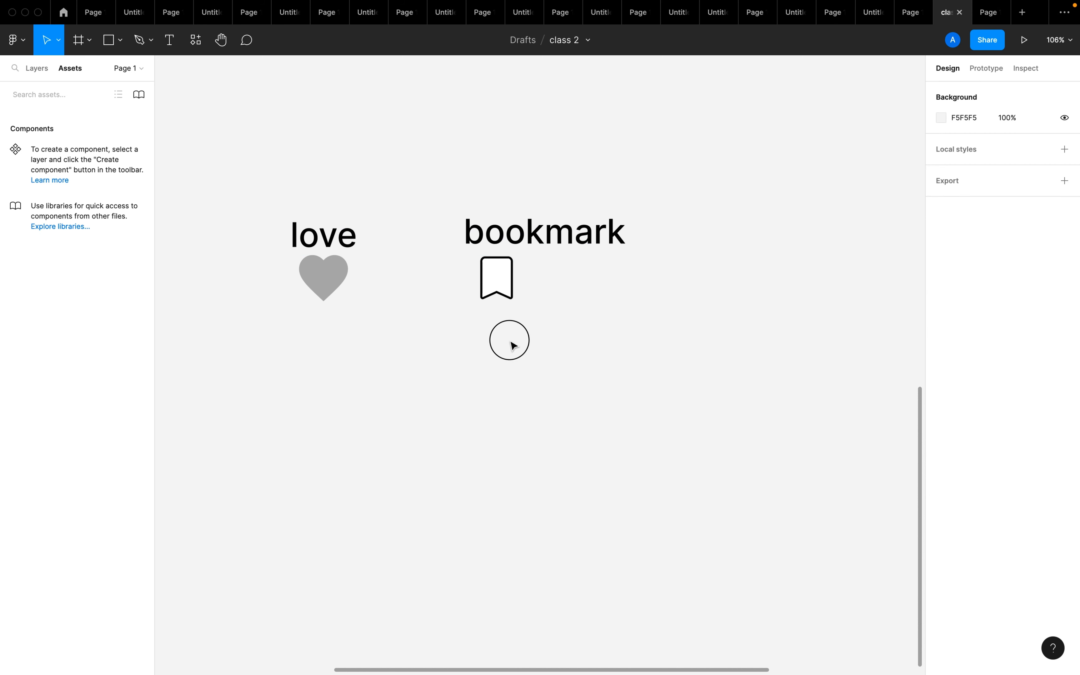
Move the bookmark and heart icons down to Y 82, leaving a gap below their labels
{"action": "left_click", "coordinate": [499, 286]}
{"action": "left_click_drag", "start_coordinate": [499, 286], "coordinate": [501, 326]}
{"action": "left_click", "coordinate": [343, 282]}
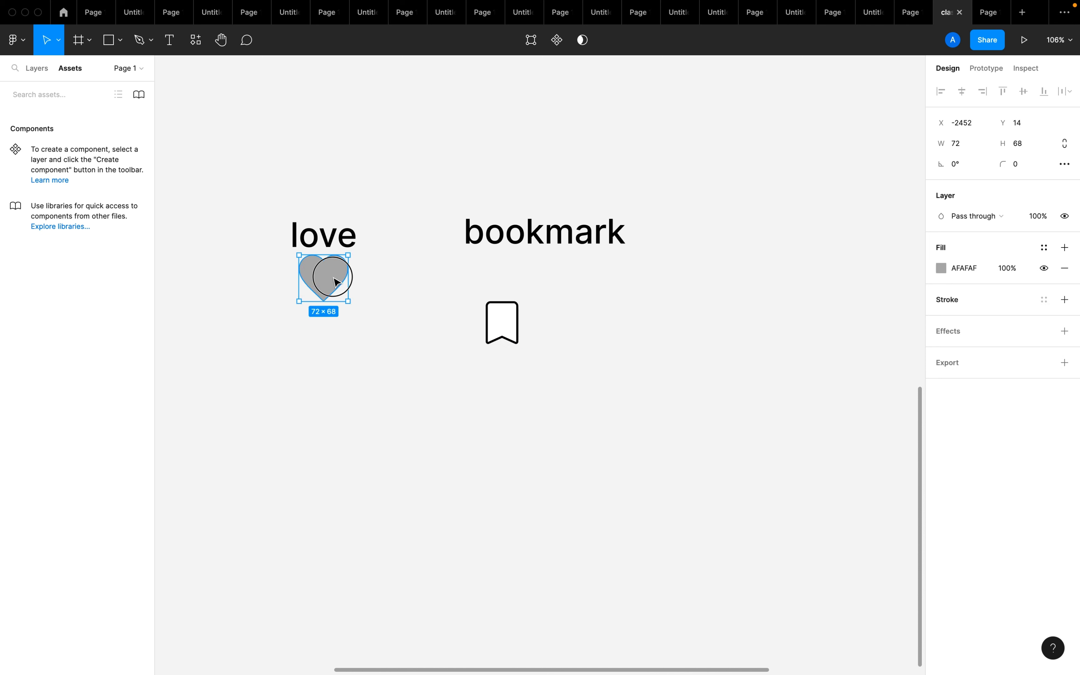
{"action": "left_click_drag", "start_coordinate": [342, 282], "coordinate": [337, 332]}
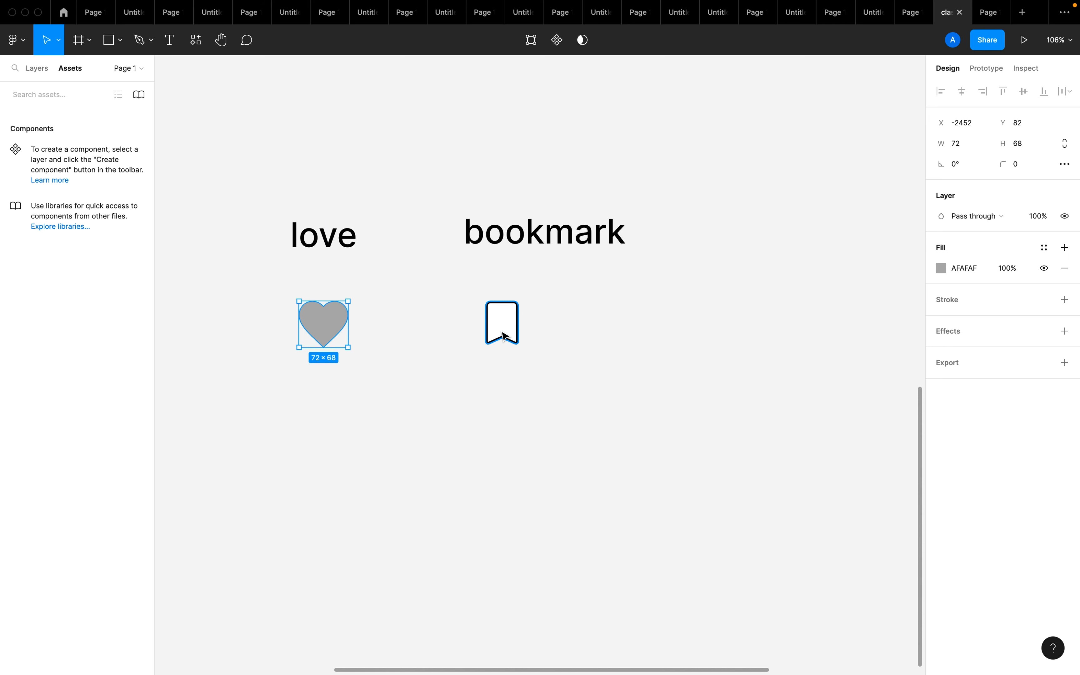
{"action": "left_click", "coordinate": [540, 363]}
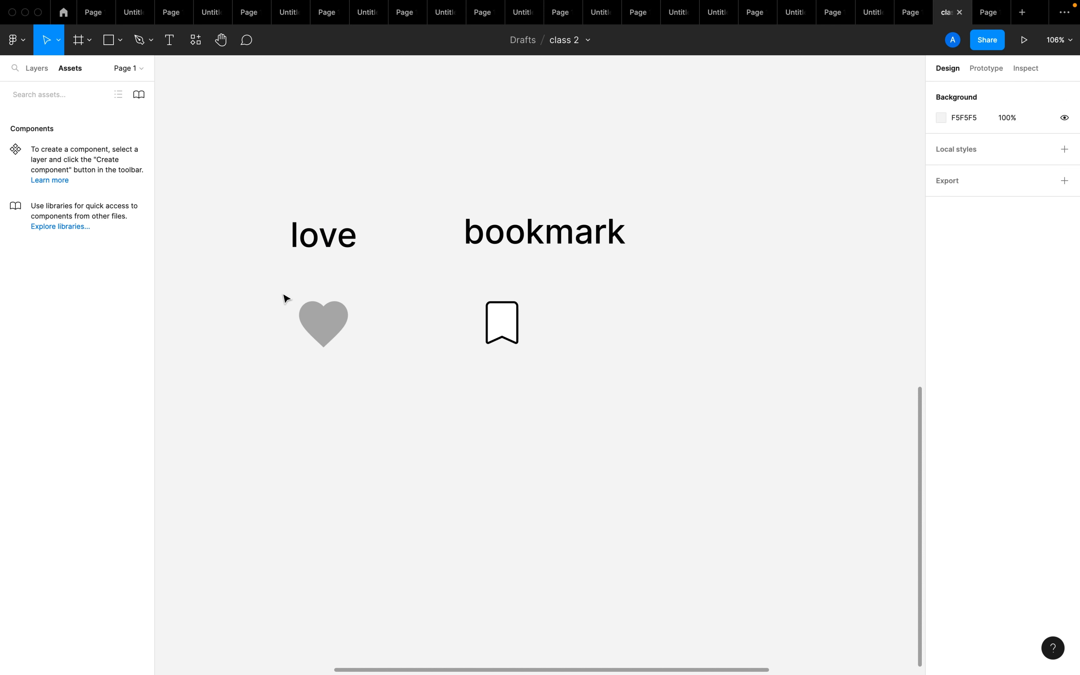
{"action": "left_click_drag", "start_coordinate": [283, 294], "coordinate": [356, 355]}
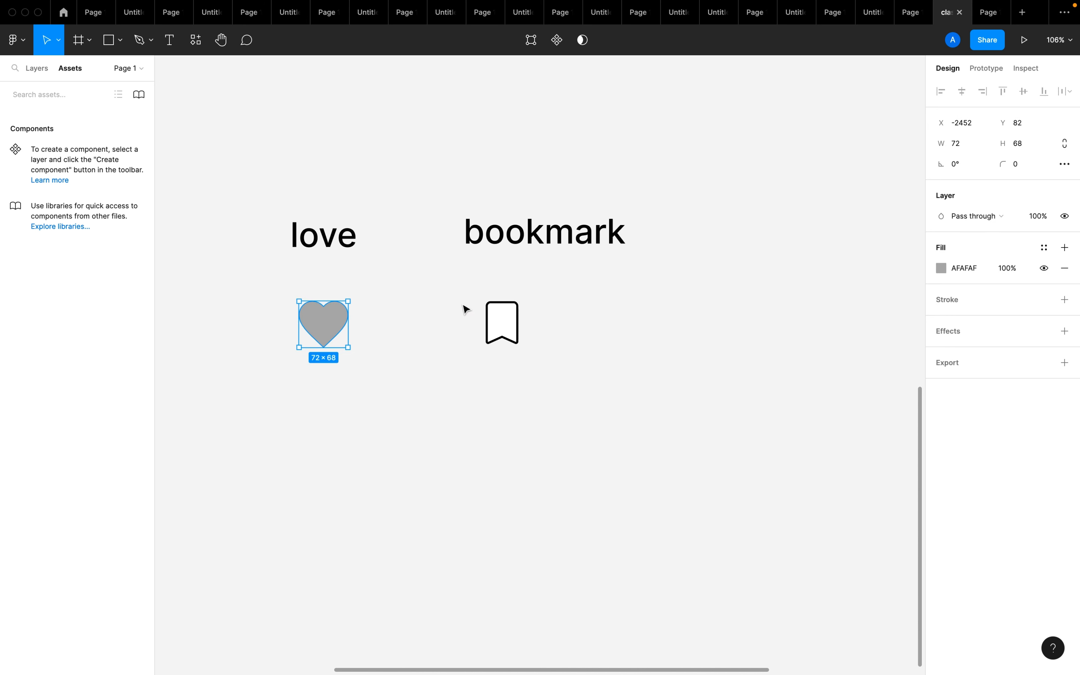
{"action": "left_click_drag", "start_coordinate": [463, 310], "coordinate": [555, 374]}
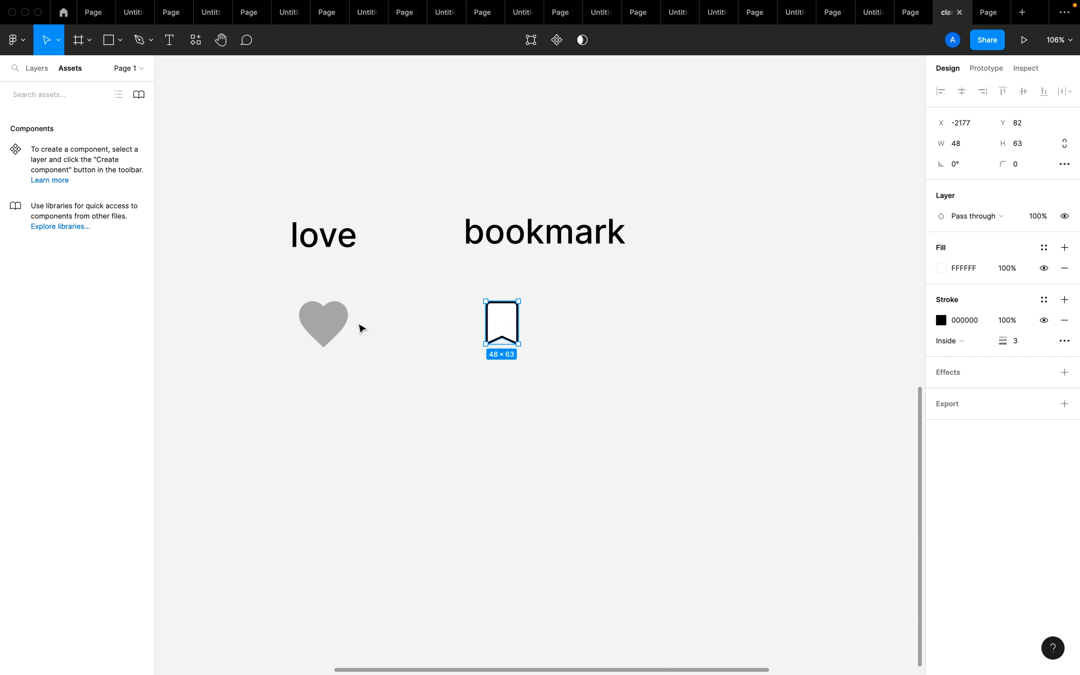
{"action": "left_click", "coordinate": [336, 340]}
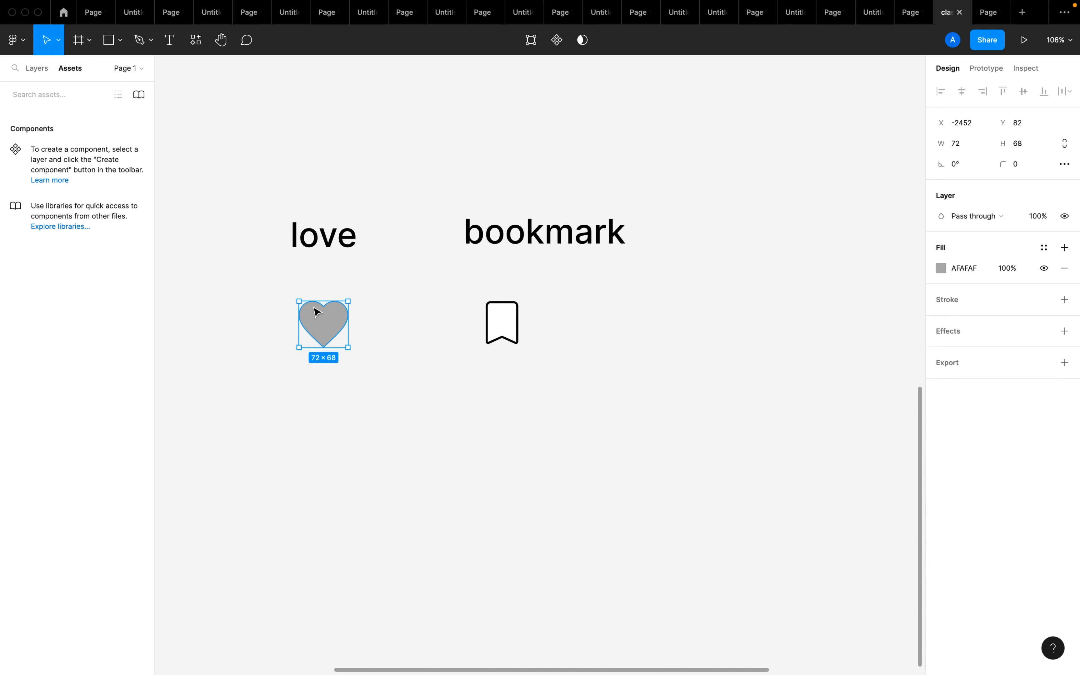
Turn the heart icon into a component and add a second variant to it
{"action": "left_click", "coordinate": [271, 286]}
{"action": "left_click_drag", "start_coordinate": [272, 287], "coordinate": [359, 364]}
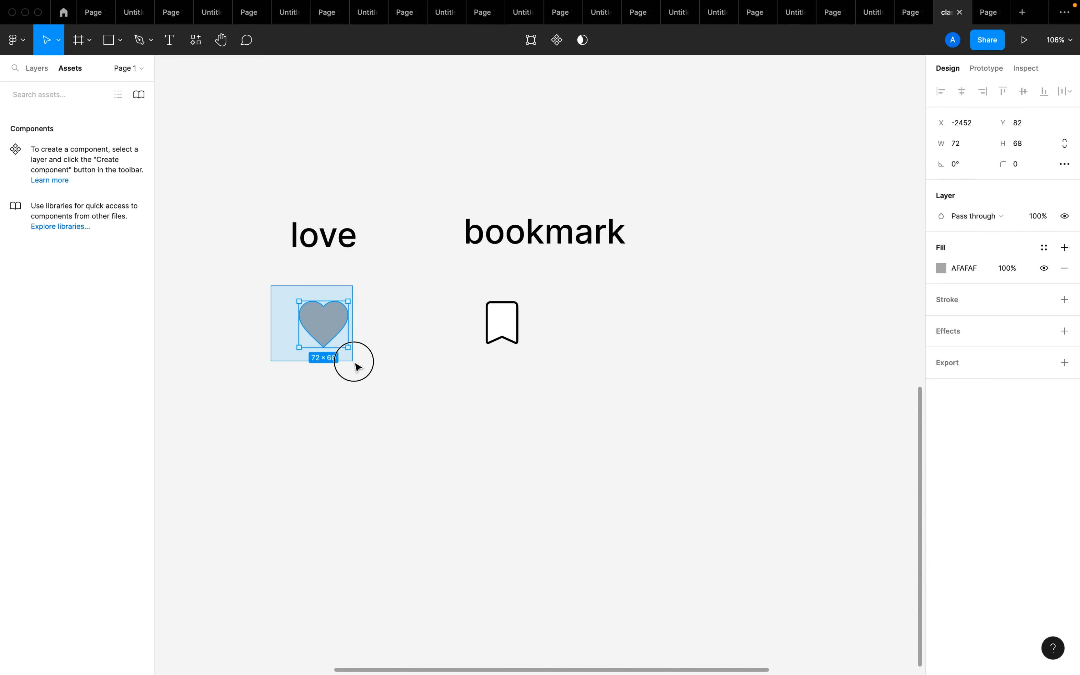
{"action": "left_click", "coordinate": [558, 41]}
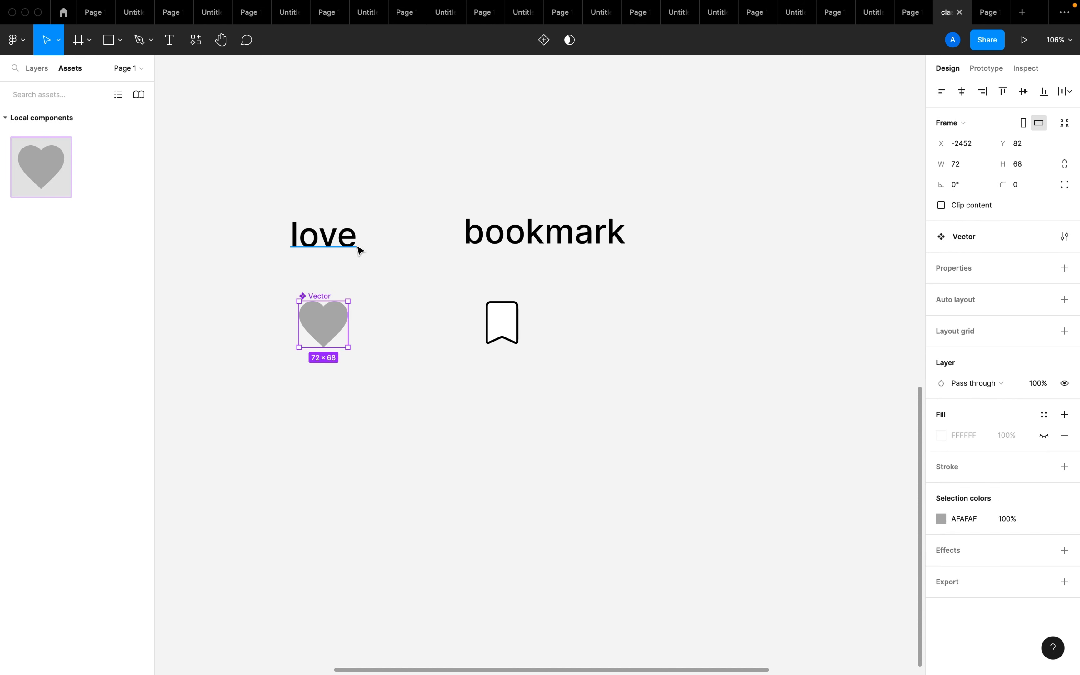
{"action": "left_click", "coordinate": [415, 434]}
{"action": "left_click", "coordinate": [341, 332]}
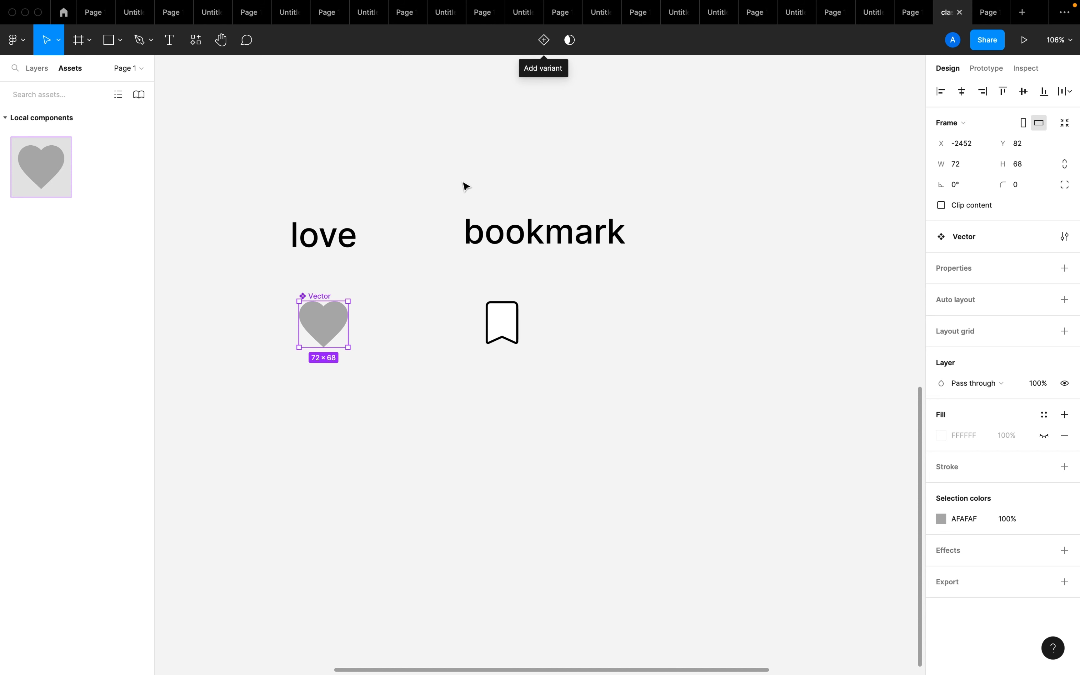
{"action": "left_click", "coordinate": [544, 40]}
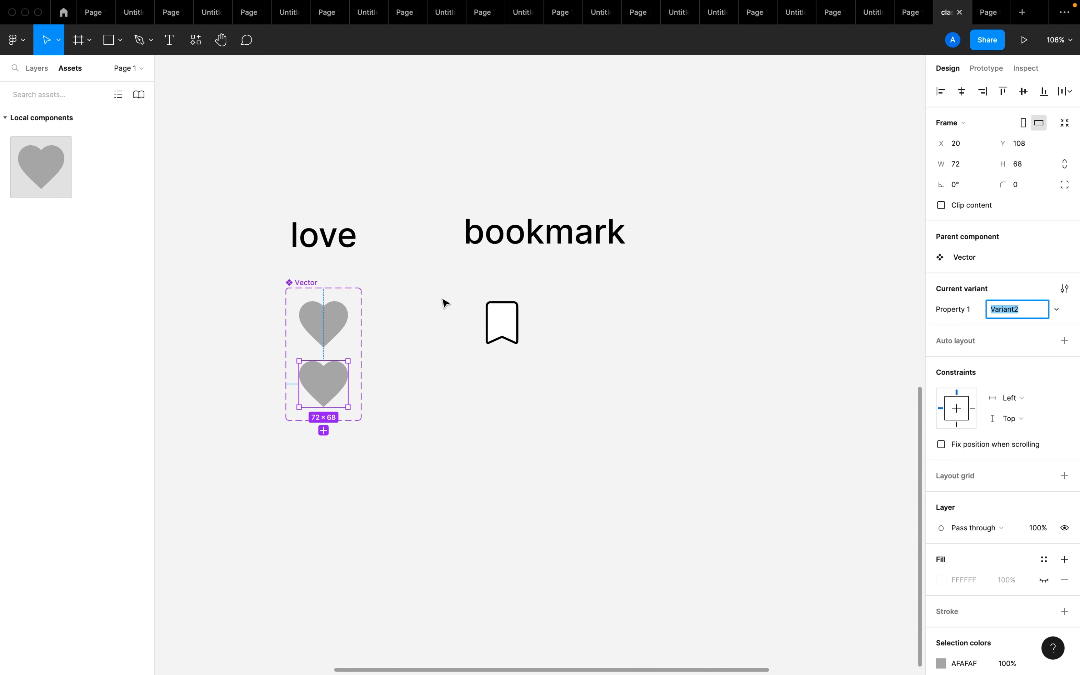
{"action": "left_click", "coordinate": [468, 293]}
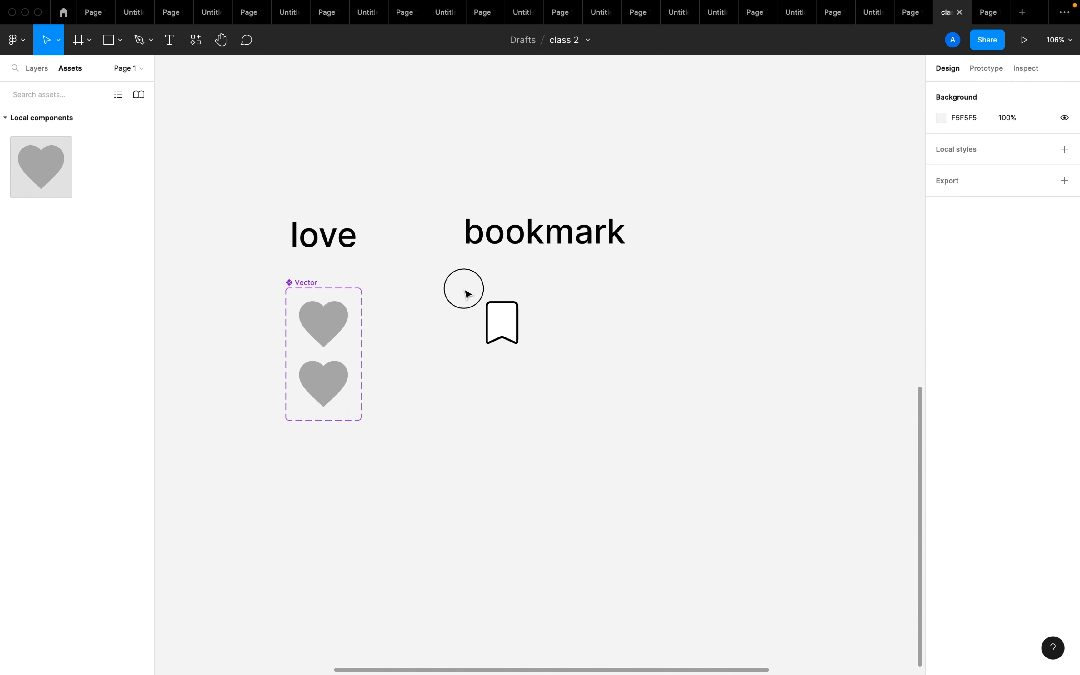
Turn the bookmark icon into a component and add a second variant to it
{"action": "left_click", "coordinate": [490, 326]}
{"action": "left_click", "coordinate": [474, 292]}
{"action": "left_click_drag", "start_coordinate": [462, 290], "coordinate": [528, 352]}
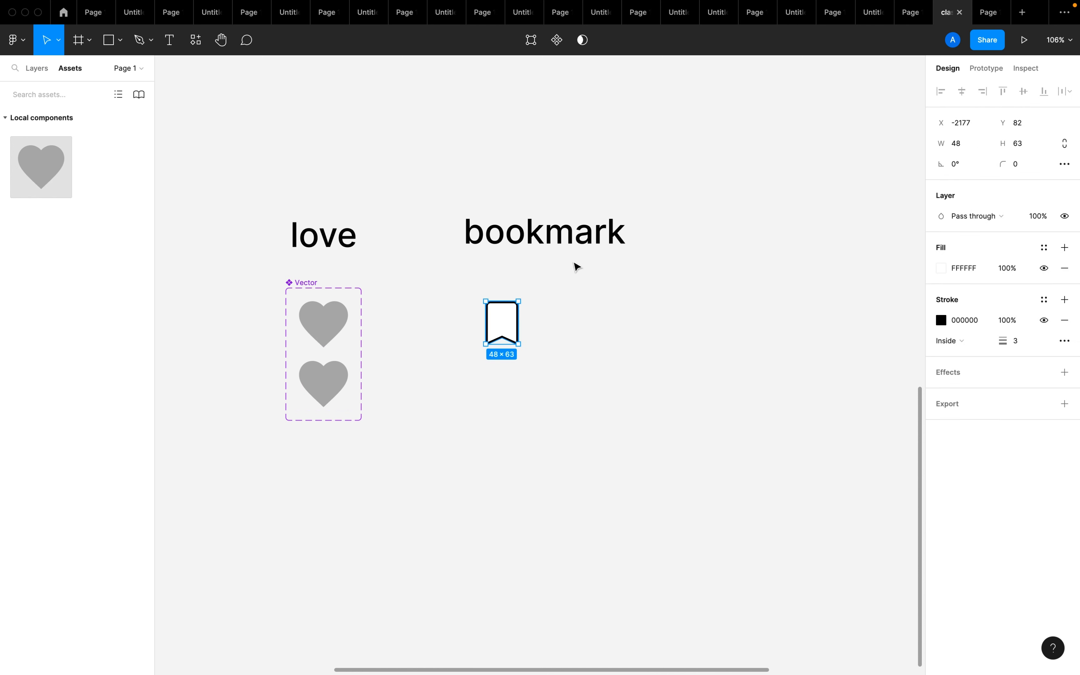
{"action": "left_click", "coordinate": [556, 48]}
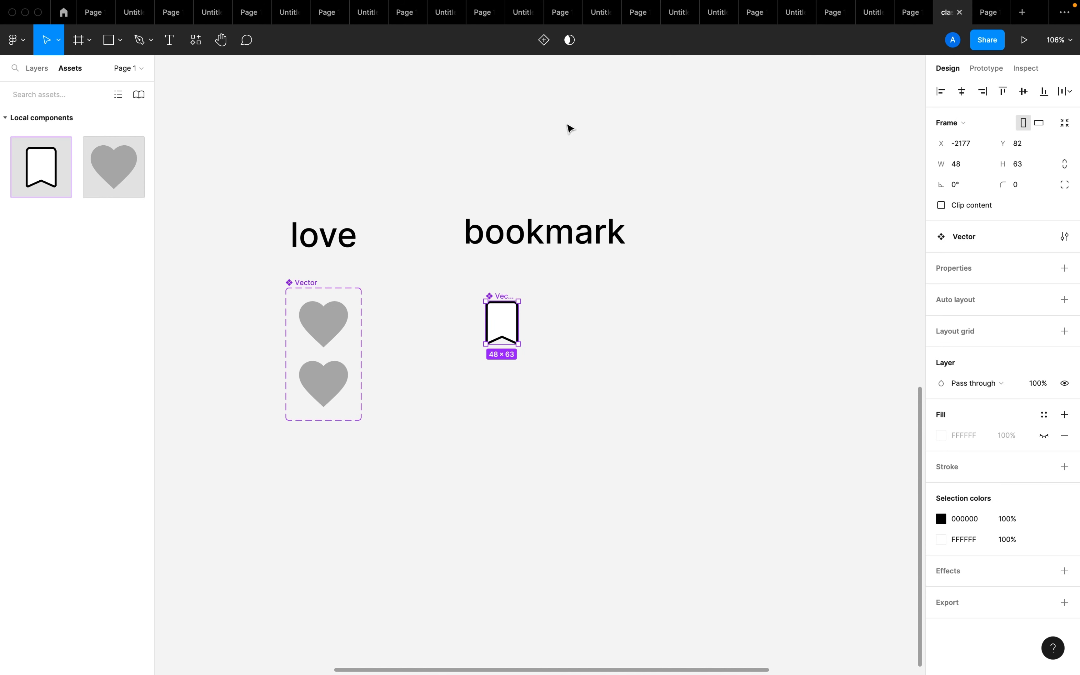
{"action": "left_click", "coordinate": [545, 40]}
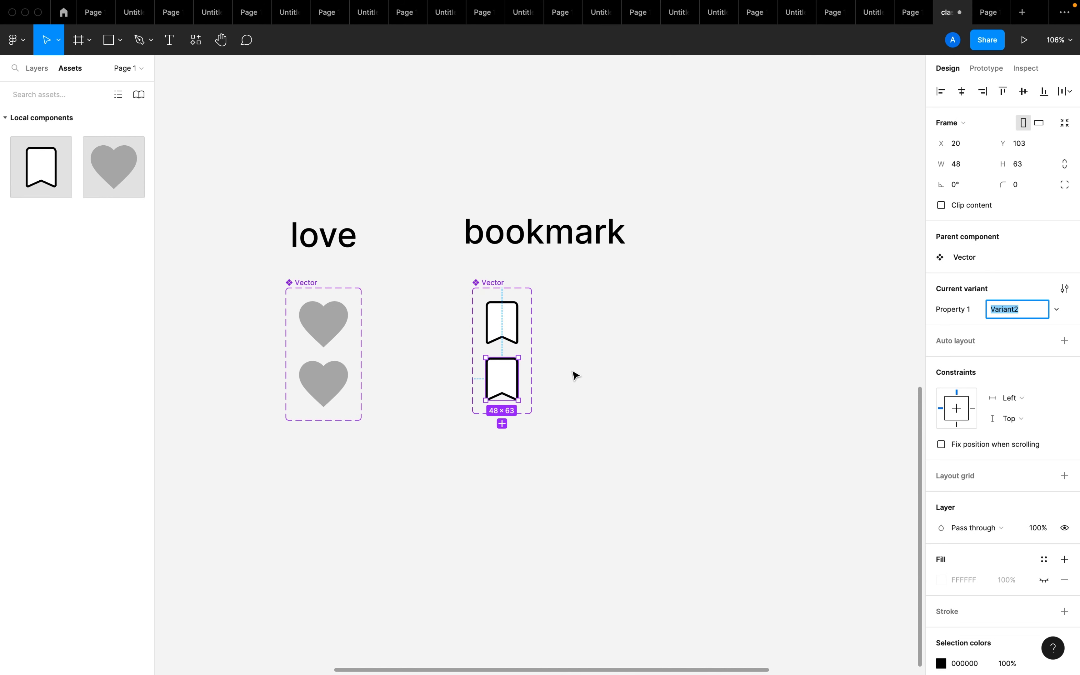
{"action": "left_click", "coordinate": [602, 409]}
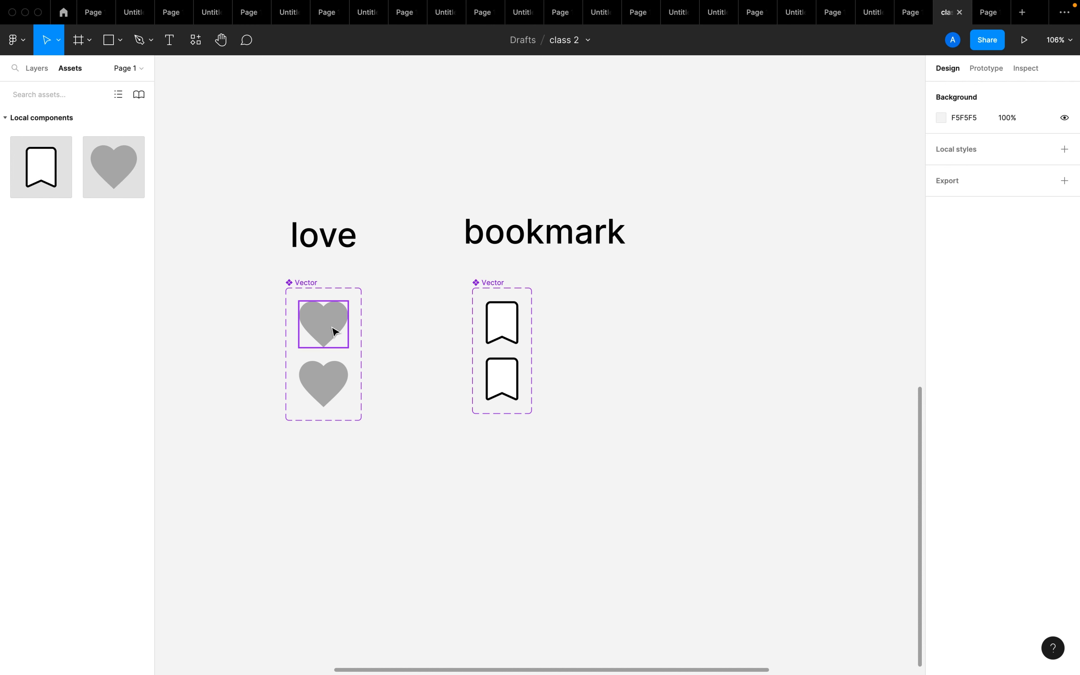
Recolor the second heart variant from the document colors to red FF0000
{"action": "left_click", "coordinate": [339, 383]}
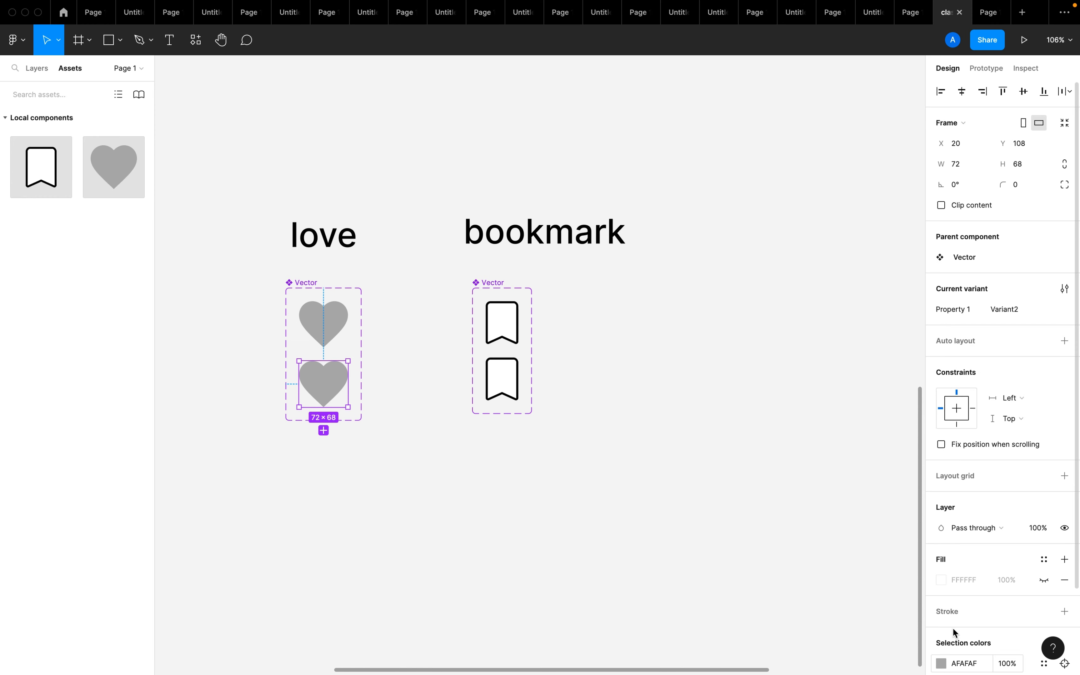
{"action": "left_click", "coordinate": [941, 664]}
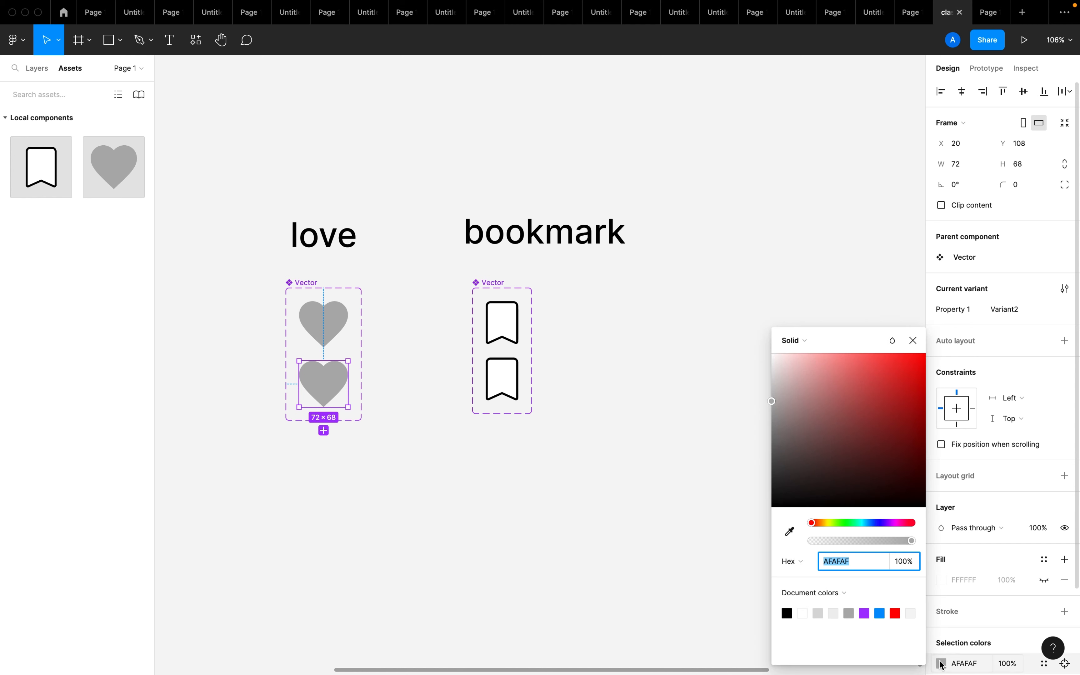
{"action": "left_click", "coordinate": [895, 613]}
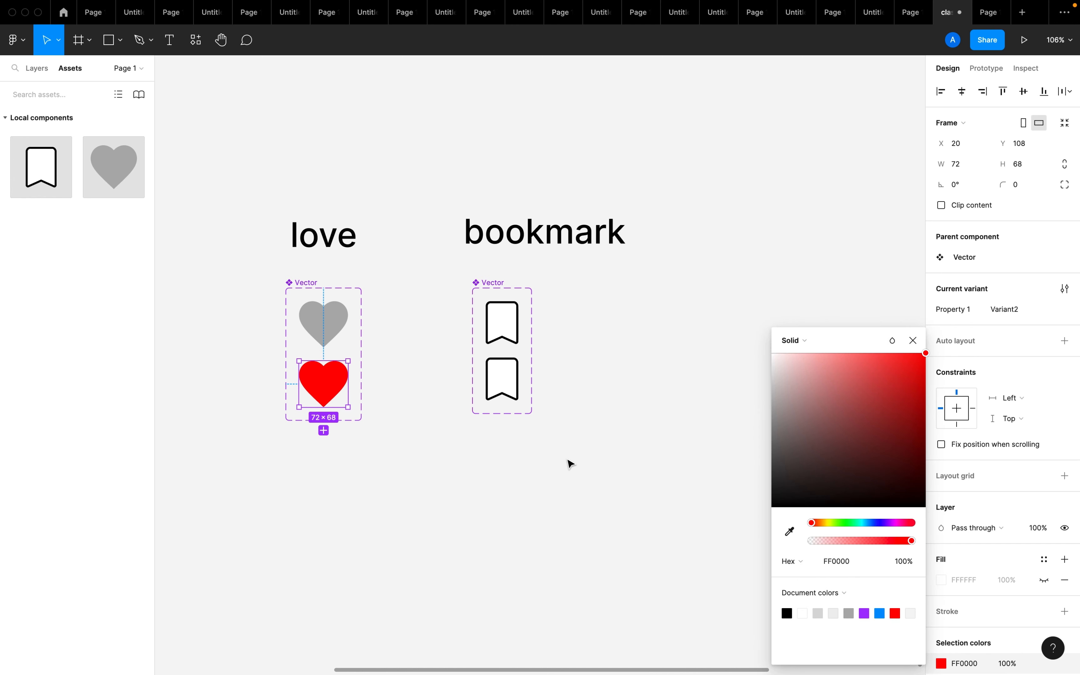
{"action": "left_click", "coordinate": [571, 465]}
Try a dark 1E1919 frame fill on the second bookmark variant
{"action": "left_click", "coordinate": [511, 390]}
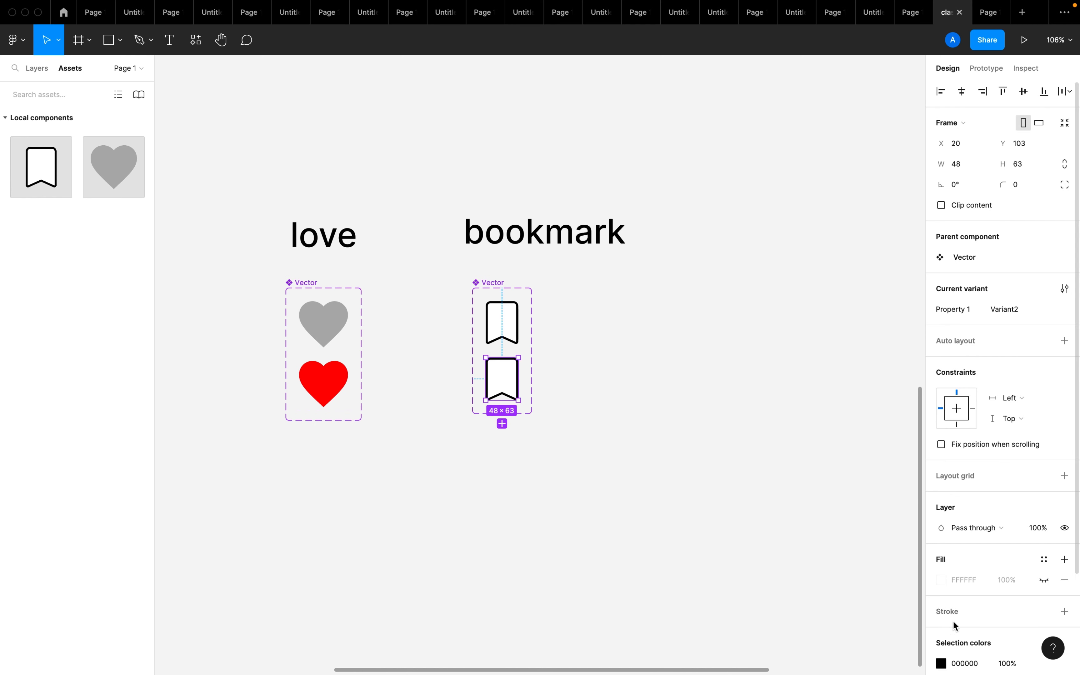
{"action": "left_click", "coordinate": [941, 580]}
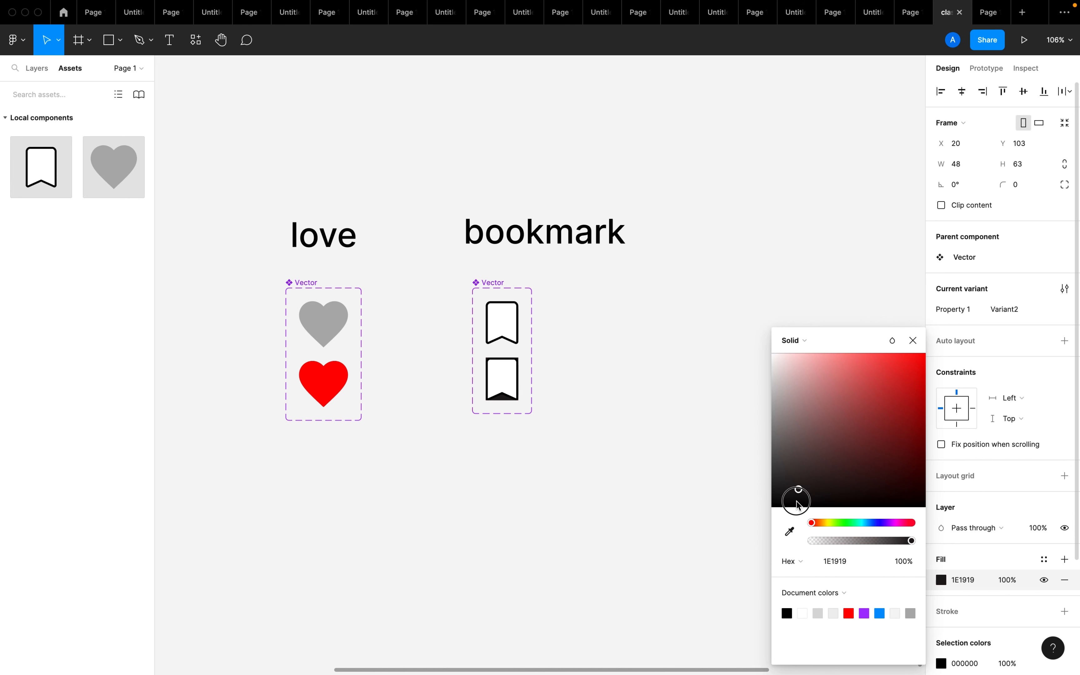
{"action": "left_click", "coordinate": [680, 504]}
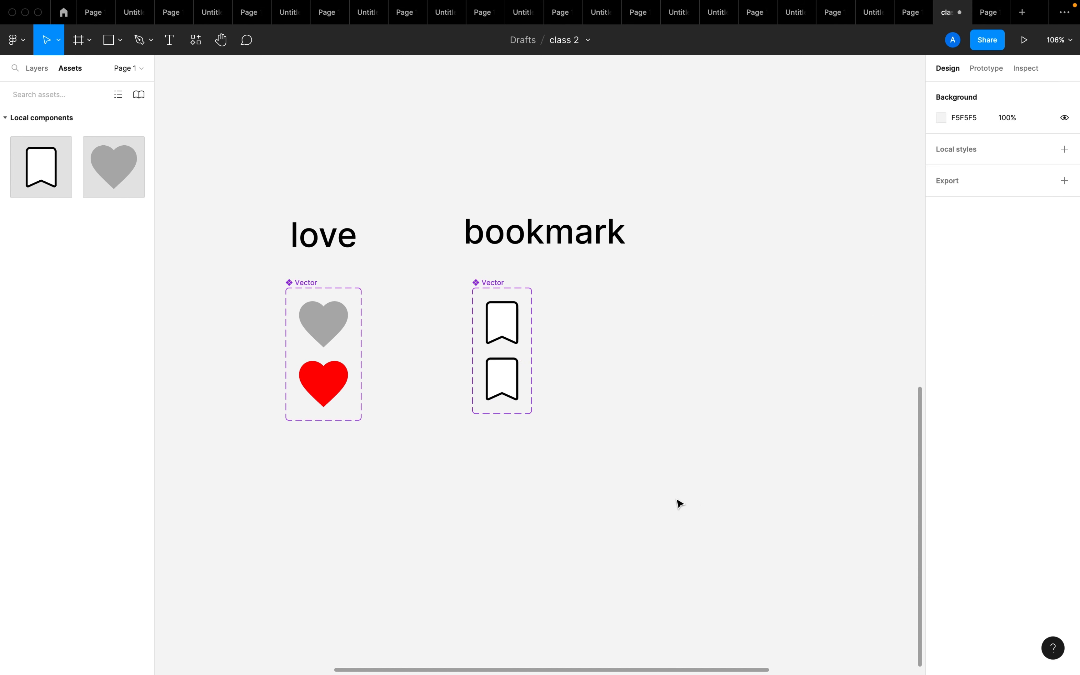
Recolor the white interior of the second bookmark variant to black through its selection colors
{"action": "left_click", "coordinate": [495, 304]}
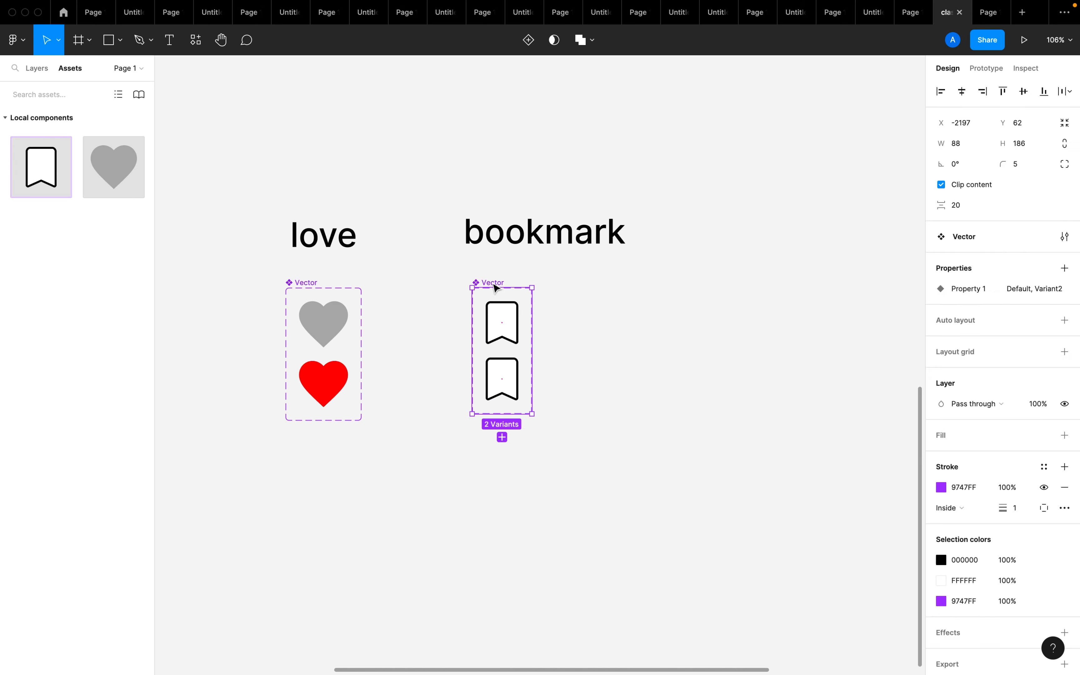
{"action": "scroll", "coordinate": [1067, 447], "scroll_direction": "down", "scroll_amount": 1}
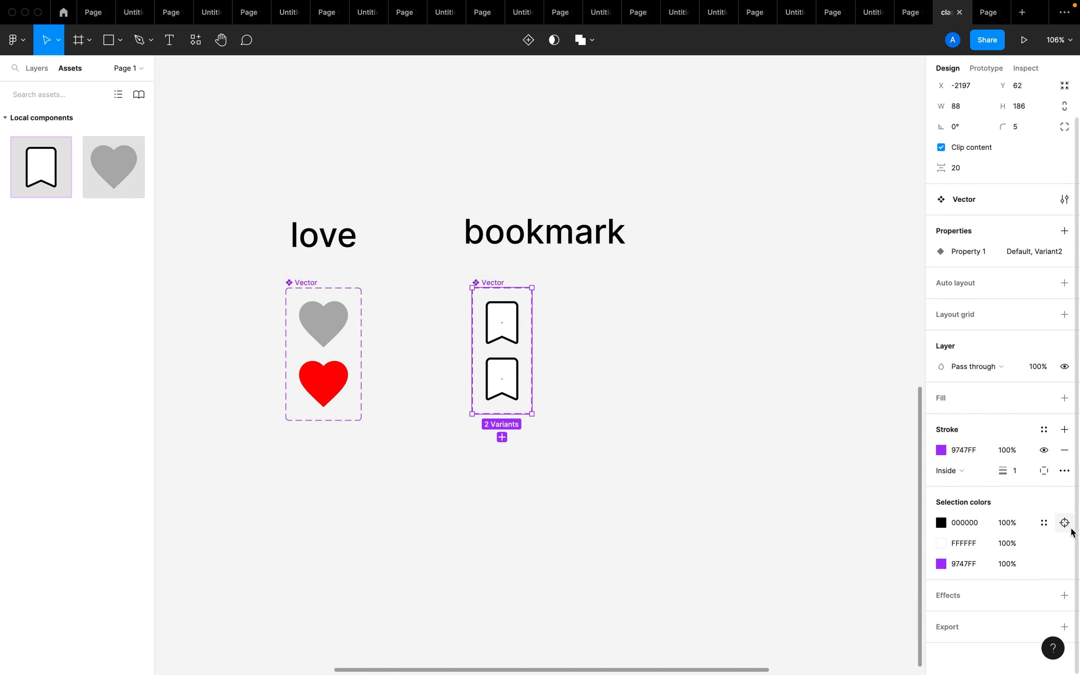
{"action": "left_click", "coordinate": [569, 411]}
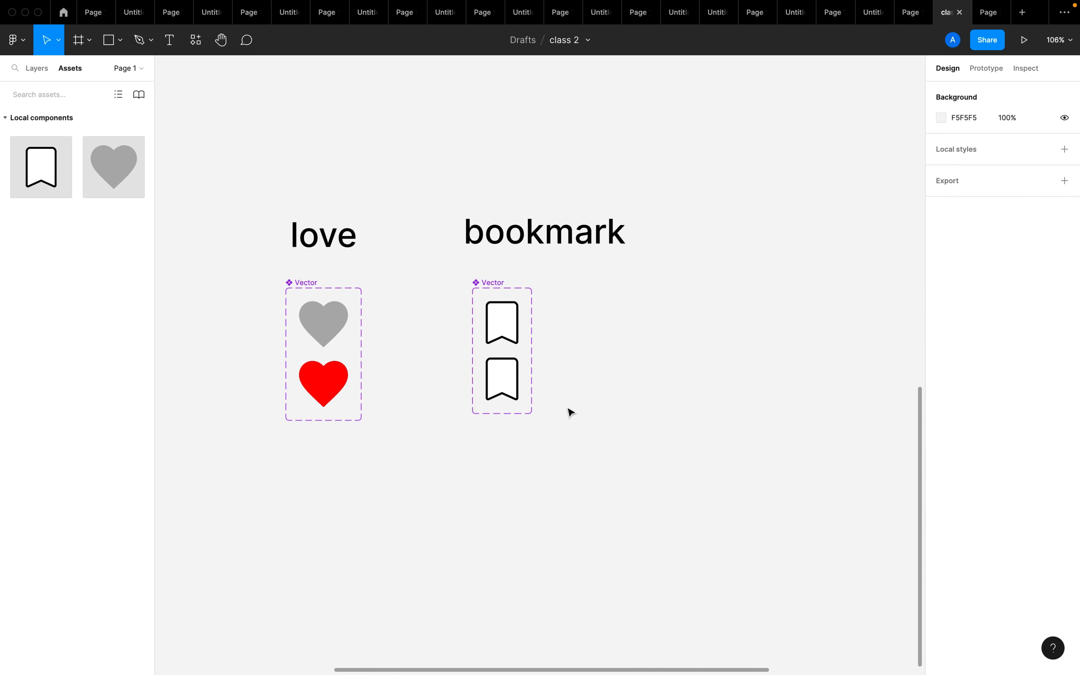
{"action": "left_click", "coordinate": [503, 360]}
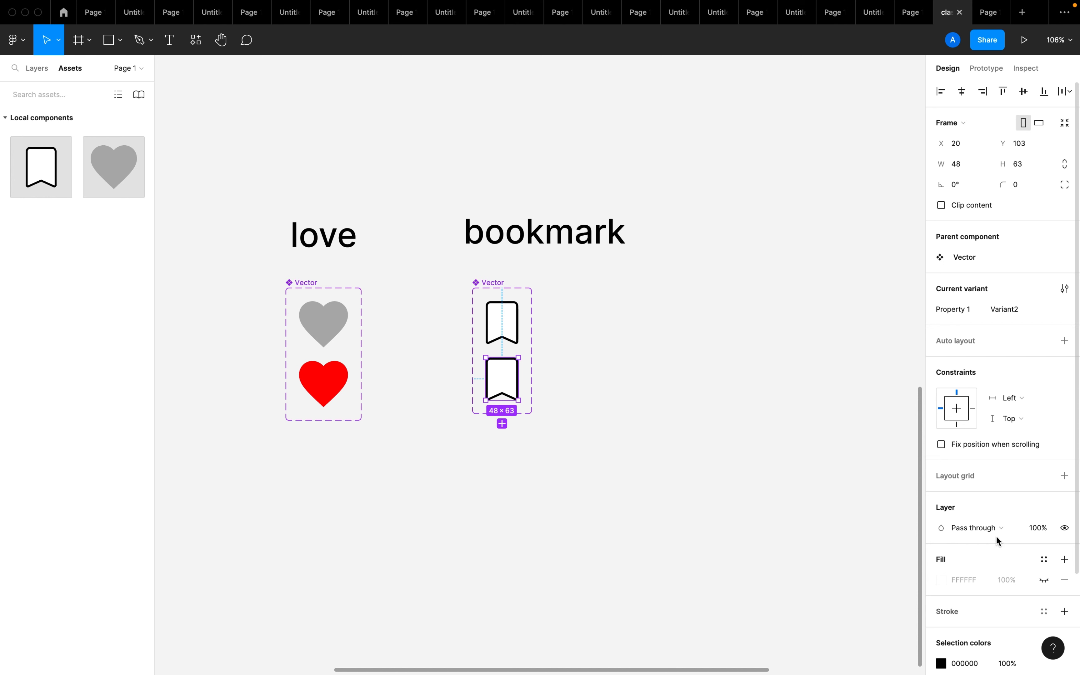
{"action": "scroll", "coordinate": [1069, 513], "scroll_direction": "down", "scroll_amount": 3}
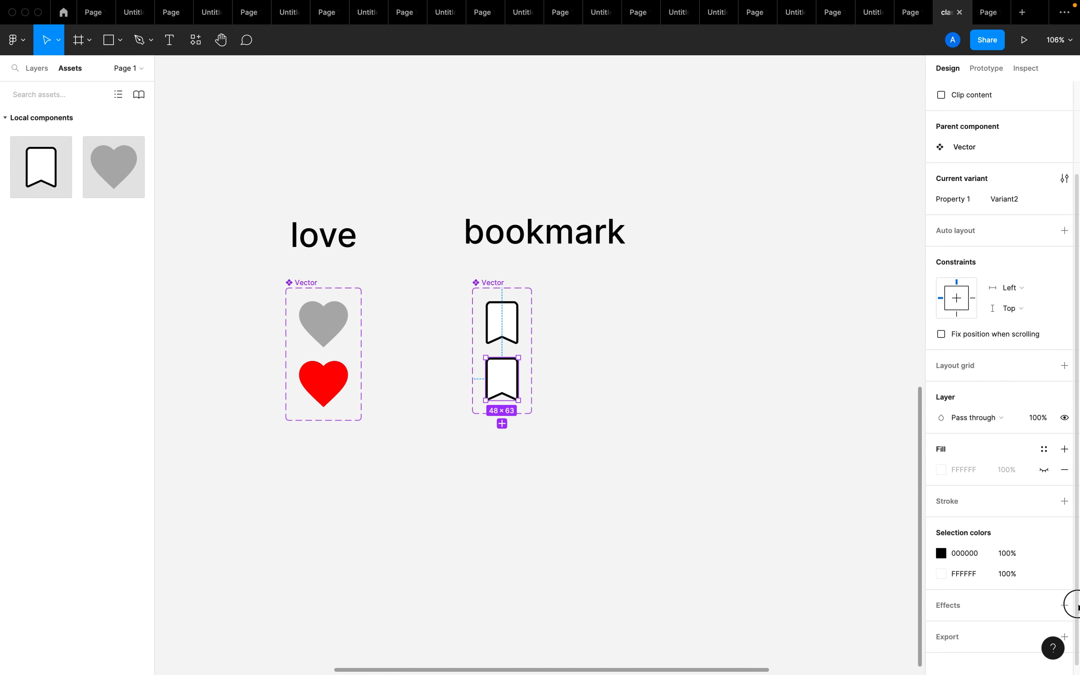
{"action": "left_click", "coordinate": [945, 574]}
{"action": "left_click_drag", "start_coordinate": [816, 487], "coordinate": [757, 544]}
{"action": "left_click", "coordinate": [643, 500]}
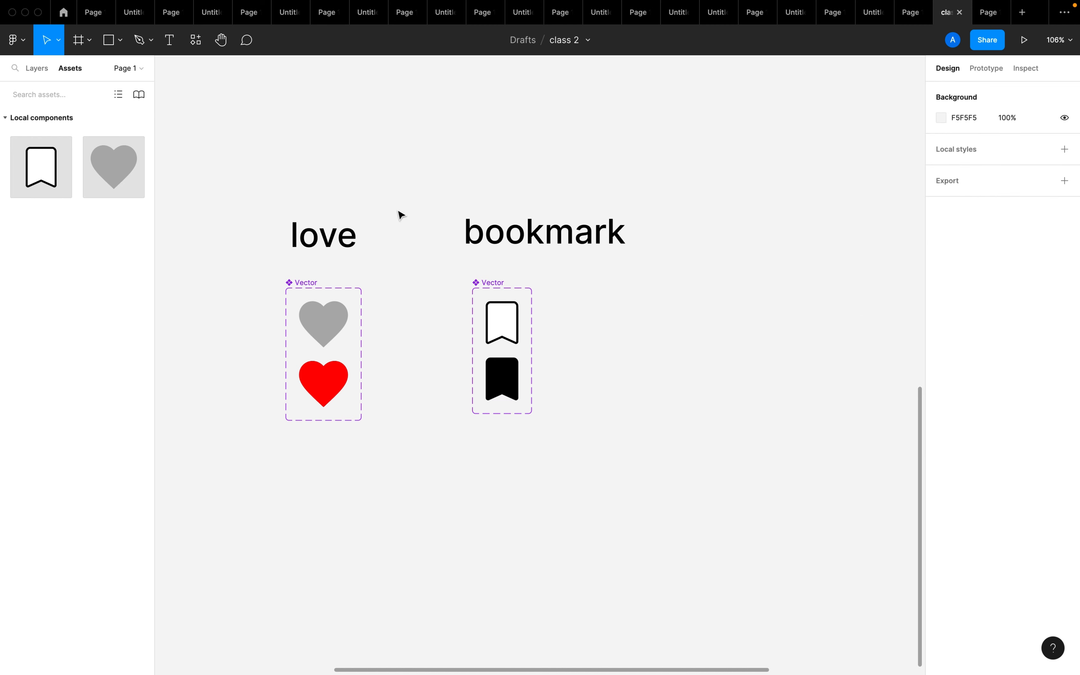
Switch to prototyping and connect the default grey heart variant to the red heart variant
{"action": "left_click", "coordinate": [985, 69]}
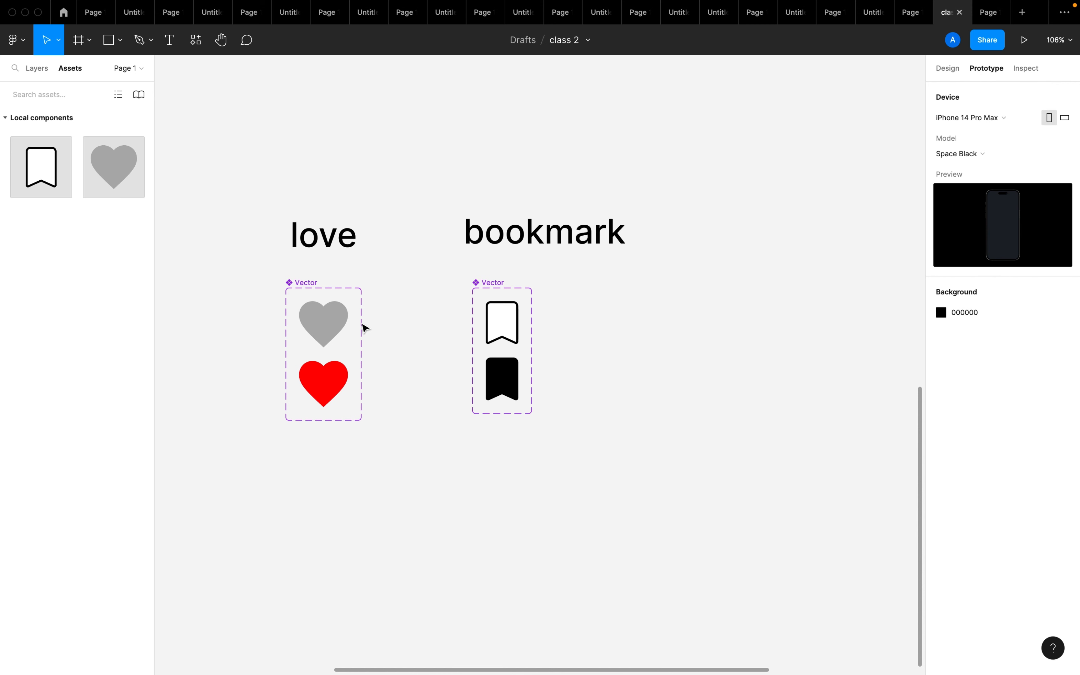
{"action": "scroll", "coordinate": [340, 326], "scroll_direction": "up", "scroll_amount": 3}
{"action": "scroll", "coordinate": [340, 327], "scroll_direction": "up", "scroll_amount": 5}
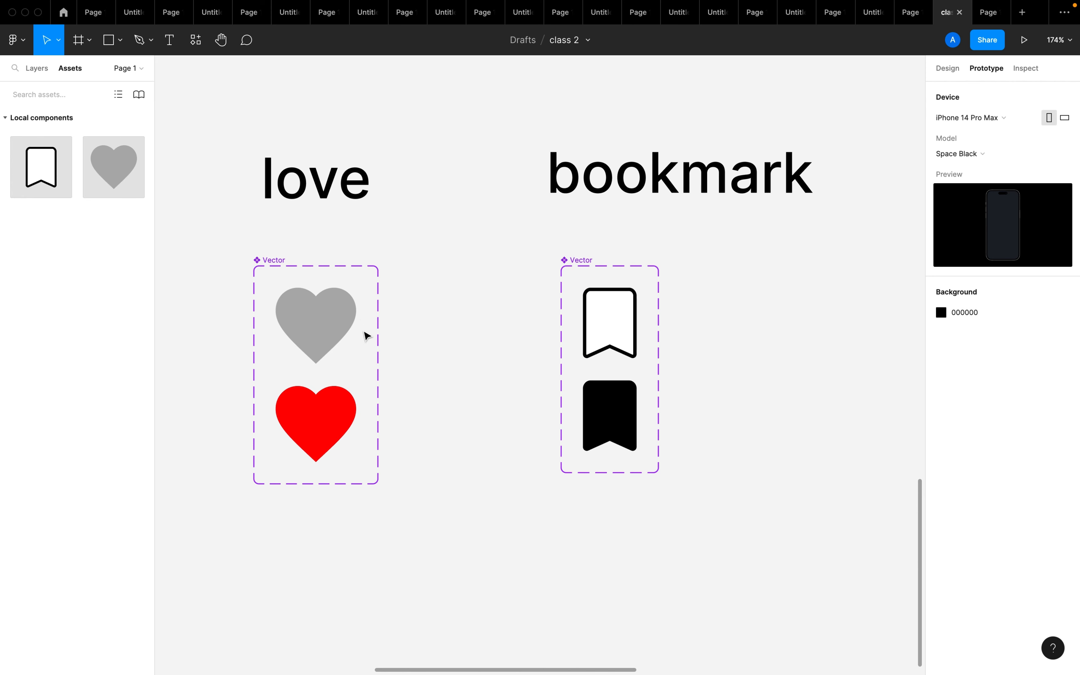
{"action": "left_click", "coordinate": [357, 322]}
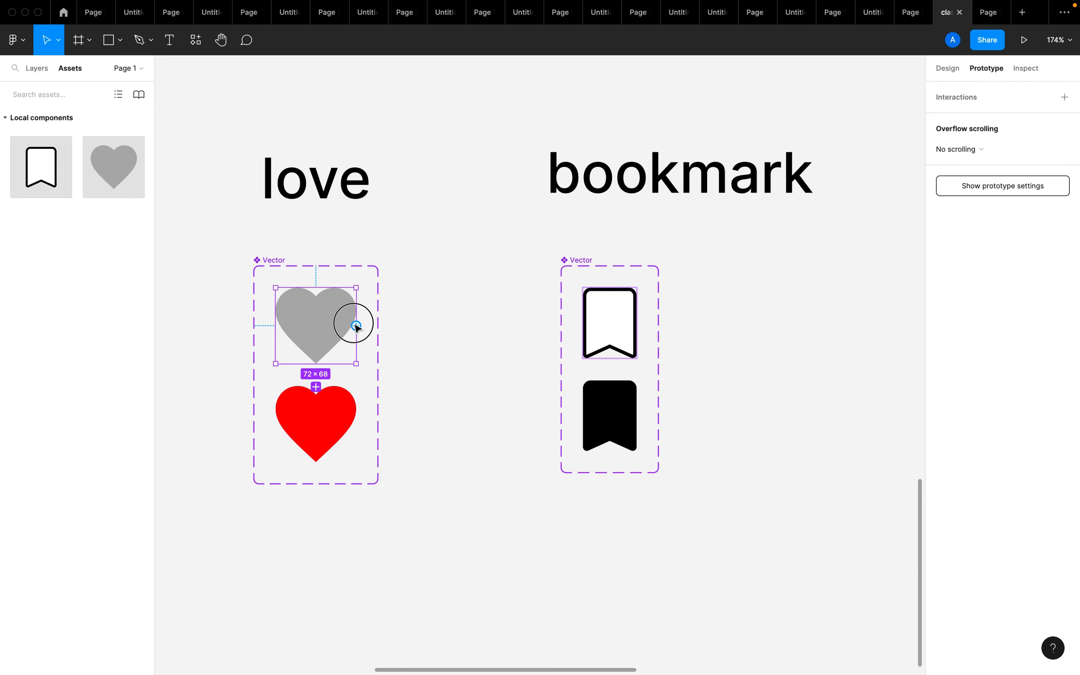
{"action": "scroll", "coordinate": [358, 328], "scroll_direction": "up", "scroll_amount": 5}
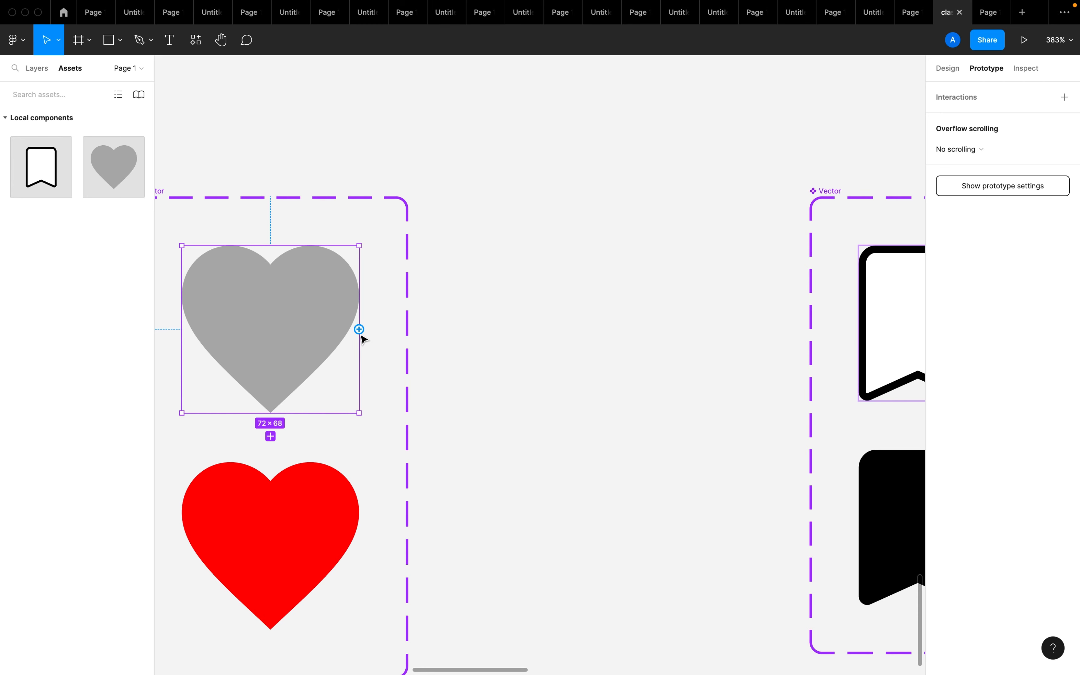
{"action": "scroll", "coordinate": [364, 339], "scroll_direction": "down", "scroll_amount": 3}
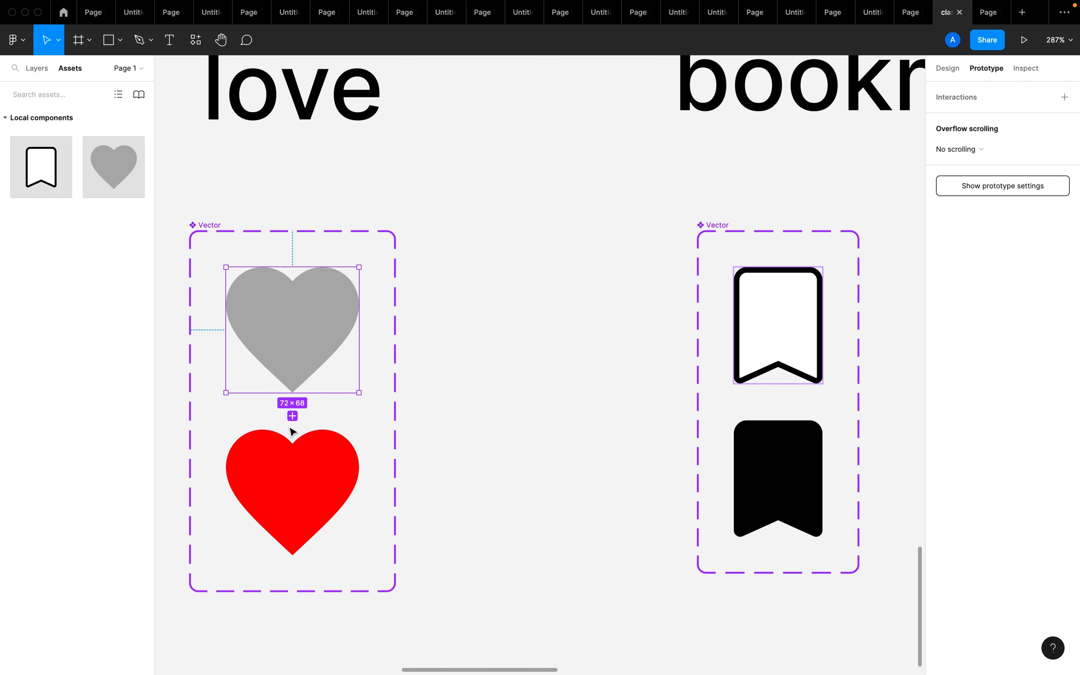
{"action": "left_click", "coordinate": [286, 457]}
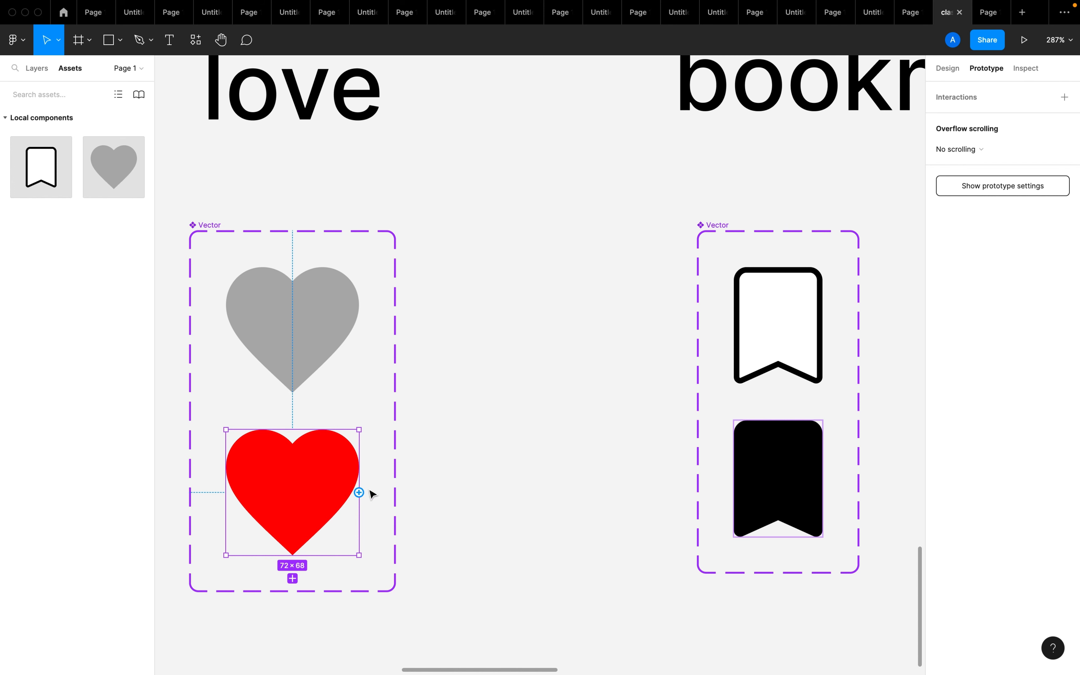
{"action": "left_click", "coordinate": [380, 426]}
{"action": "left_click", "coordinate": [315, 342]}
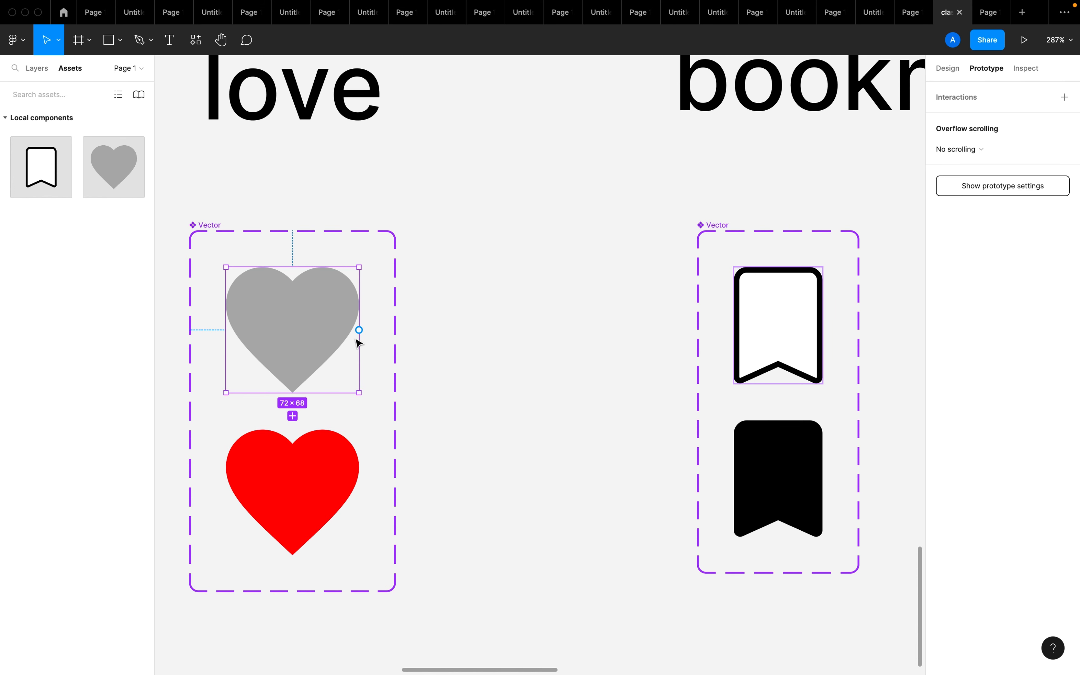
{"action": "left_click_drag", "start_coordinate": [359, 330], "coordinate": [336, 486]}
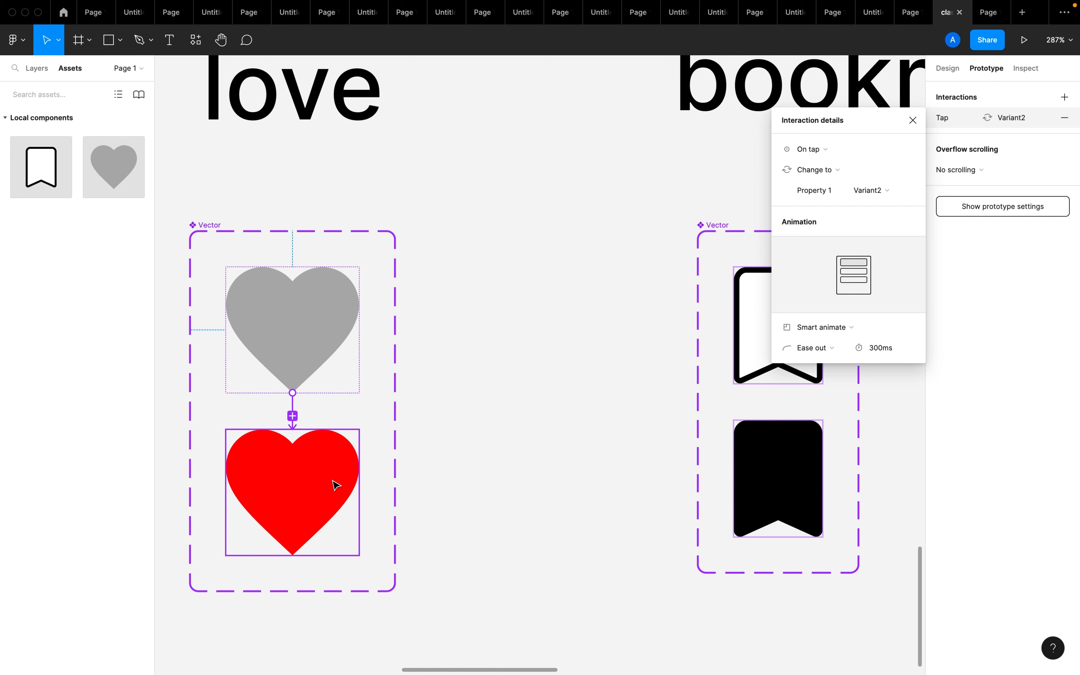
Set the trigger of the grey-to-red heart interaction to On tap
{"action": "left_click", "coordinate": [826, 150]}
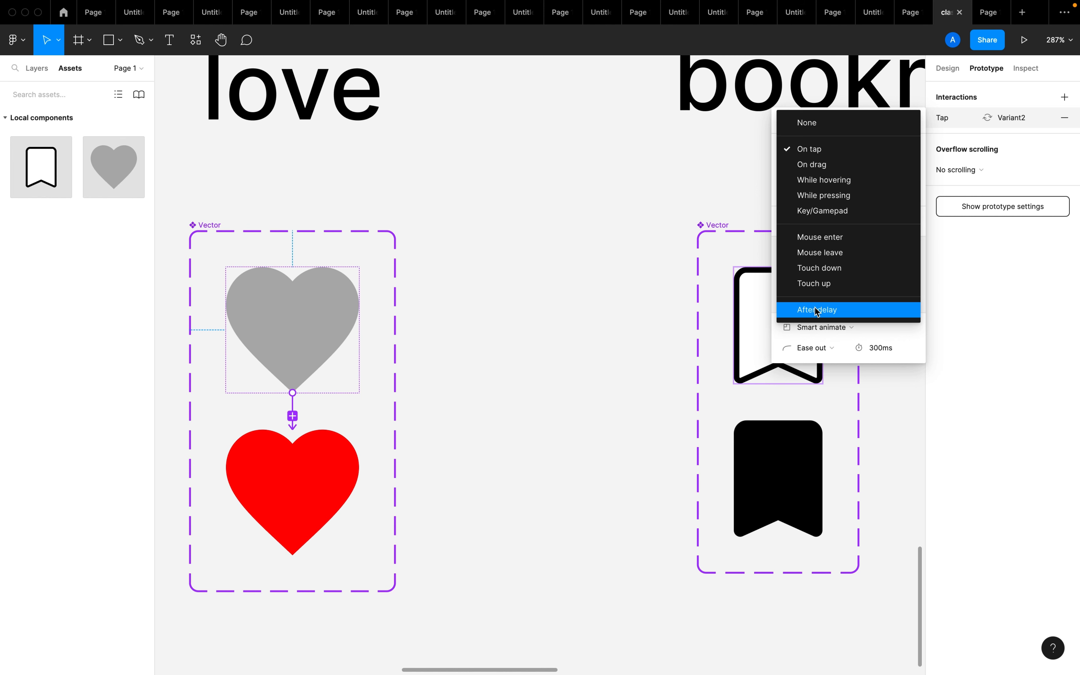
{"action": "left_click", "coordinate": [829, 154]}
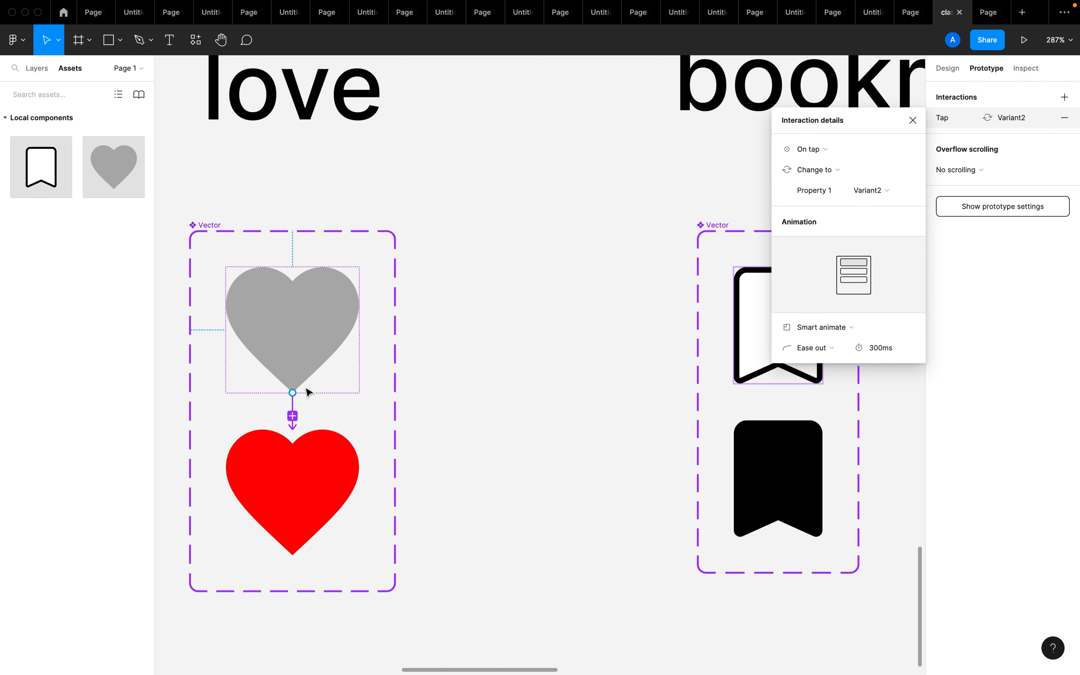
{"action": "scroll", "coordinate": [301, 399], "scroll_direction": "up", "scroll_amount": 5}
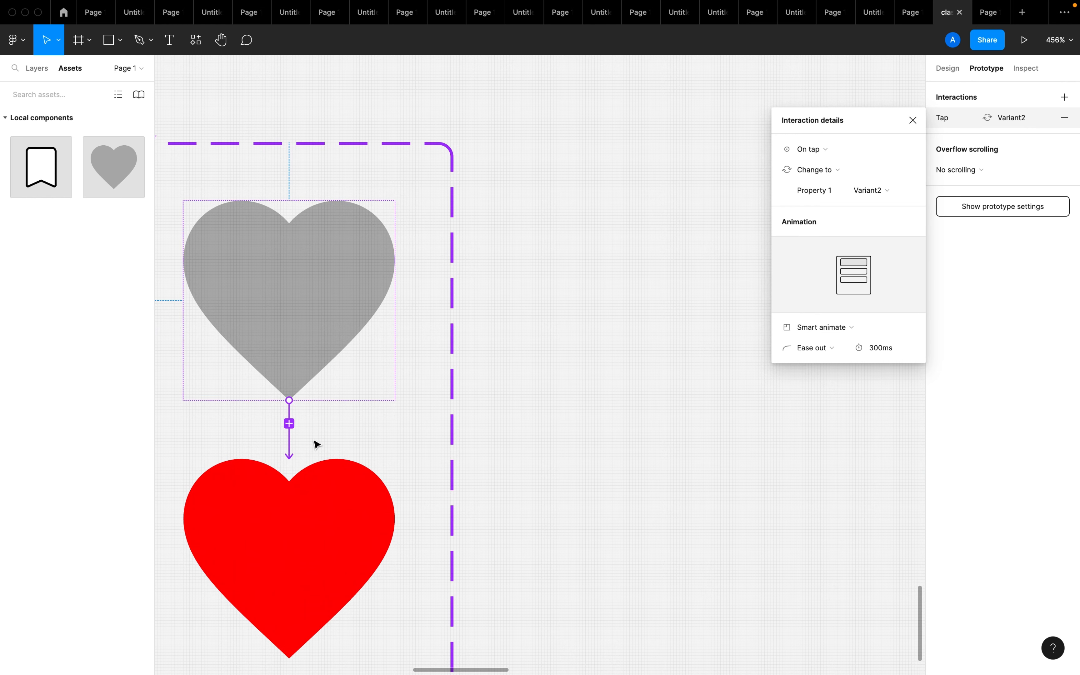
{"action": "left_click", "coordinate": [552, 438]}
{"action": "left_click", "coordinate": [292, 428]}
{"action": "left_click", "coordinate": [632, 478]}
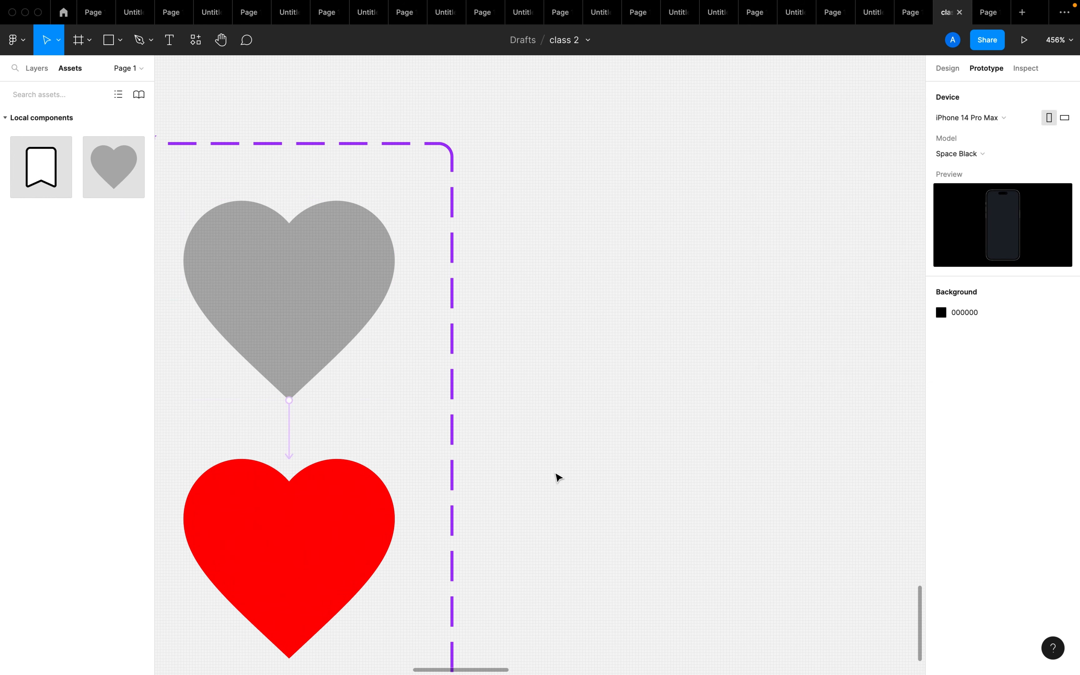
{"action": "left_click", "coordinate": [293, 429]}
{"action": "left_click", "coordinate": [824, 148]}
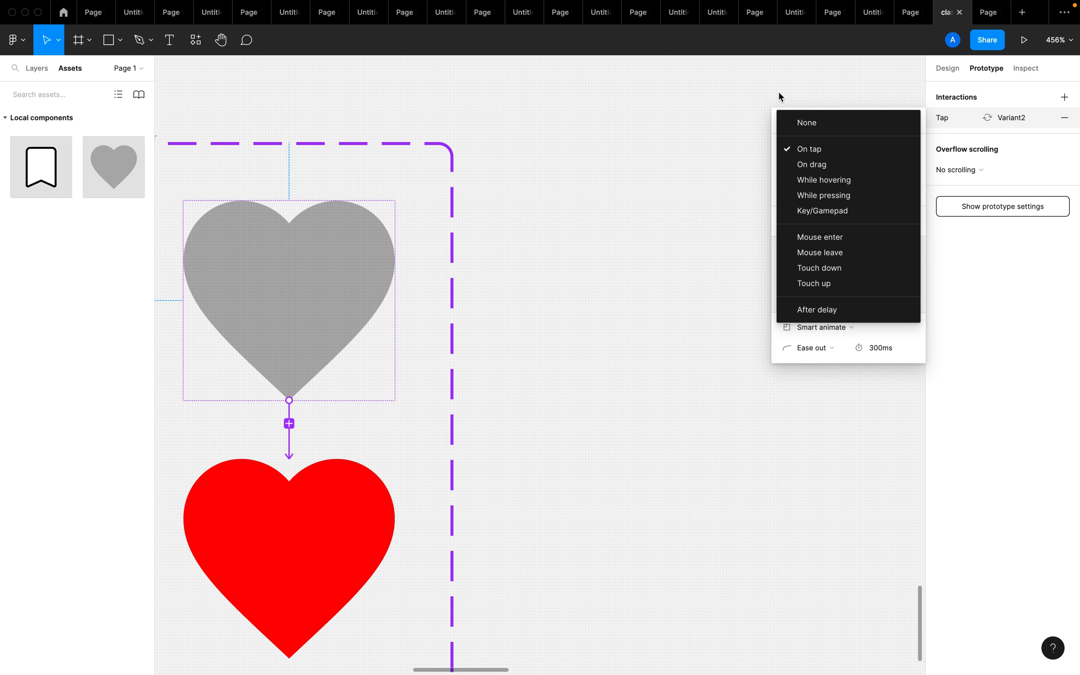
{"action": "left_click", "coordinate": [611, 333]}
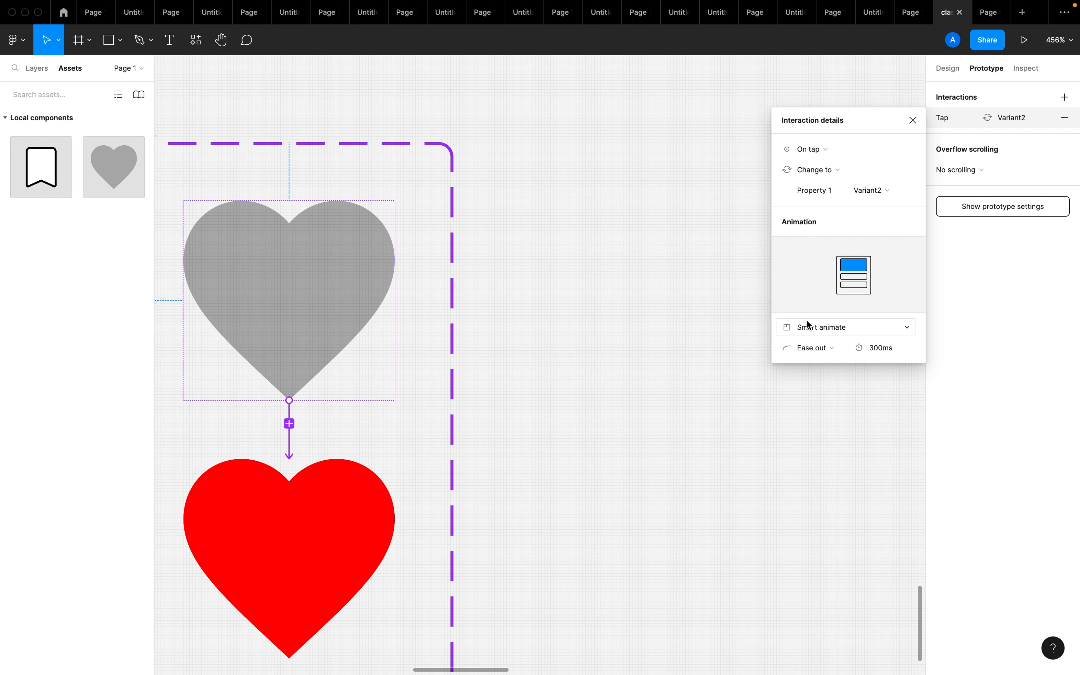
Set the animation of the grey-to-red heart interaction to Smart animate
{"action": "left_click", "coordinate": [815, 331]}
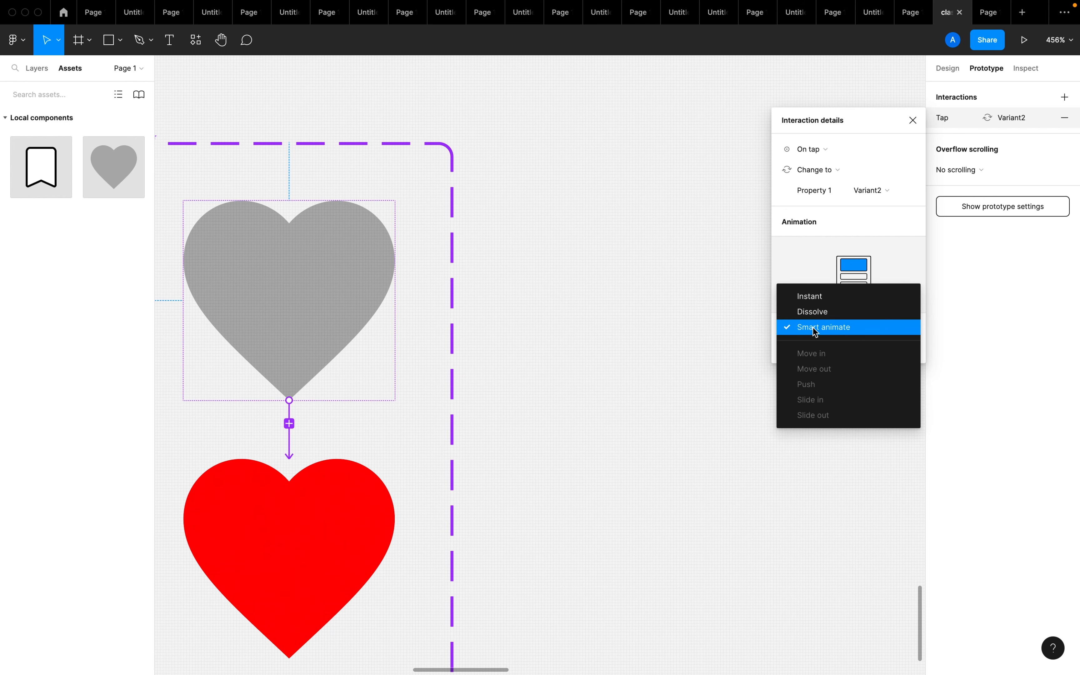
{"action": "left_click", "coordinate": [816, 330]}
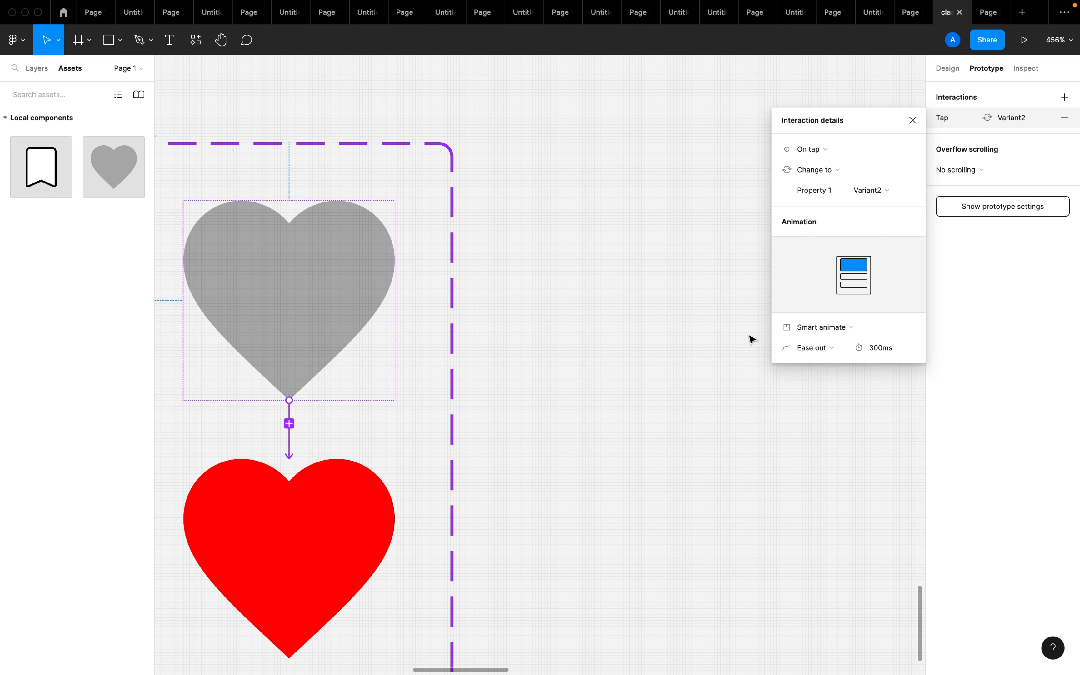
{"action": "left_click", "coordinate": [847, 328]}
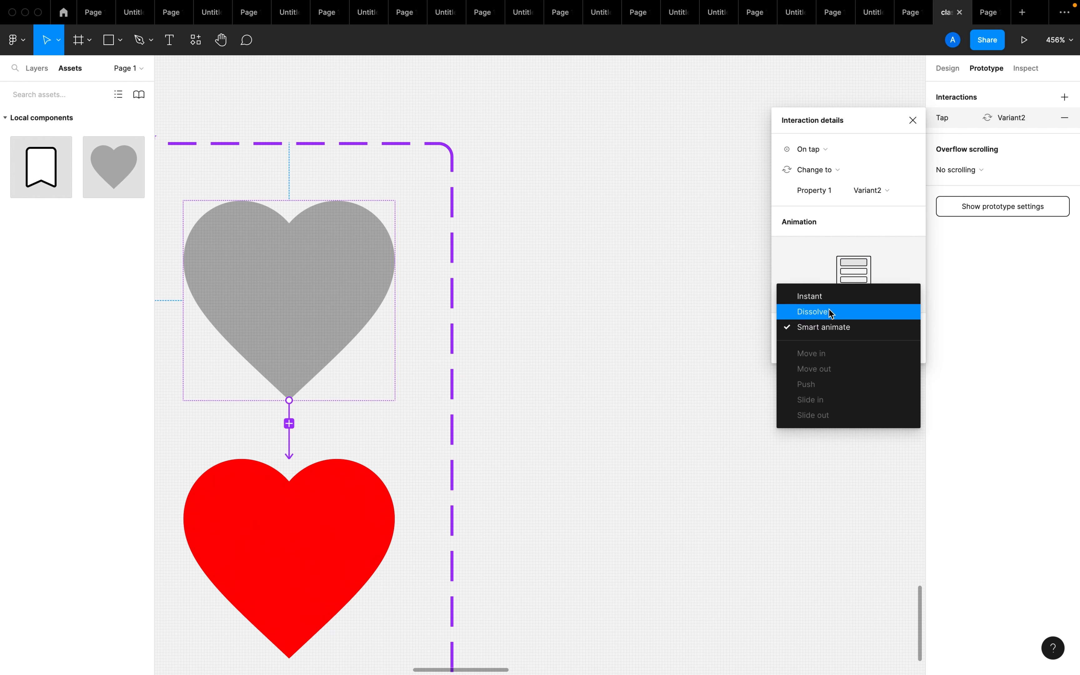
{"action": "left_click", "coordinate": [752, 343]}
{"action": "left_click", "coordinate": [822, 327]}
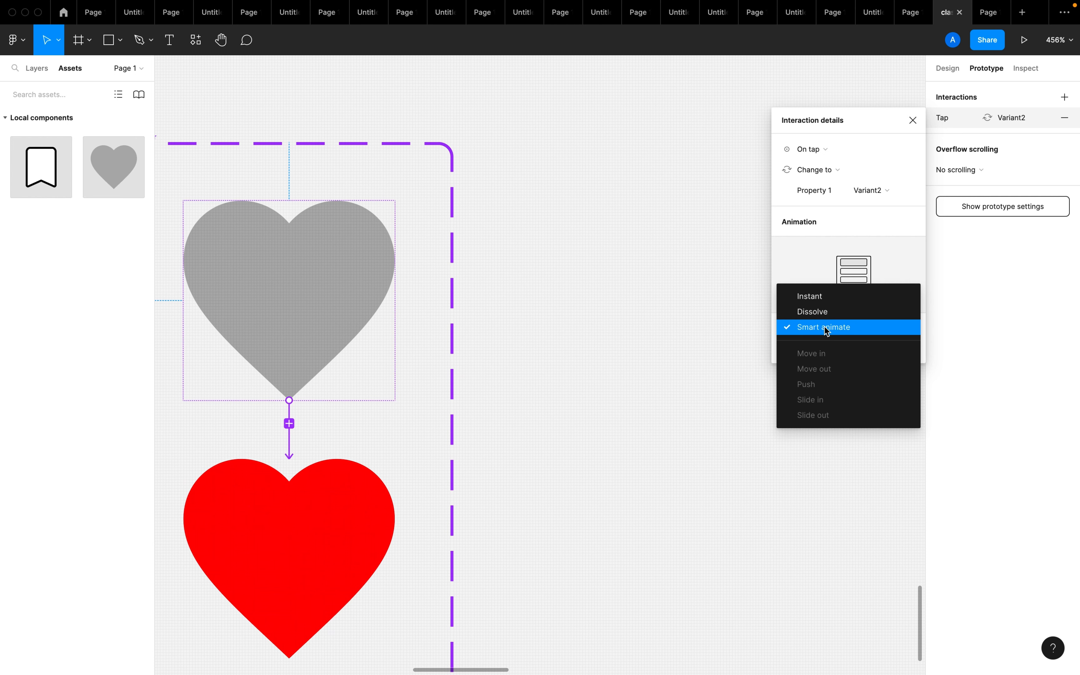
{"action": "left_click", "coordinate": [826, 330]}
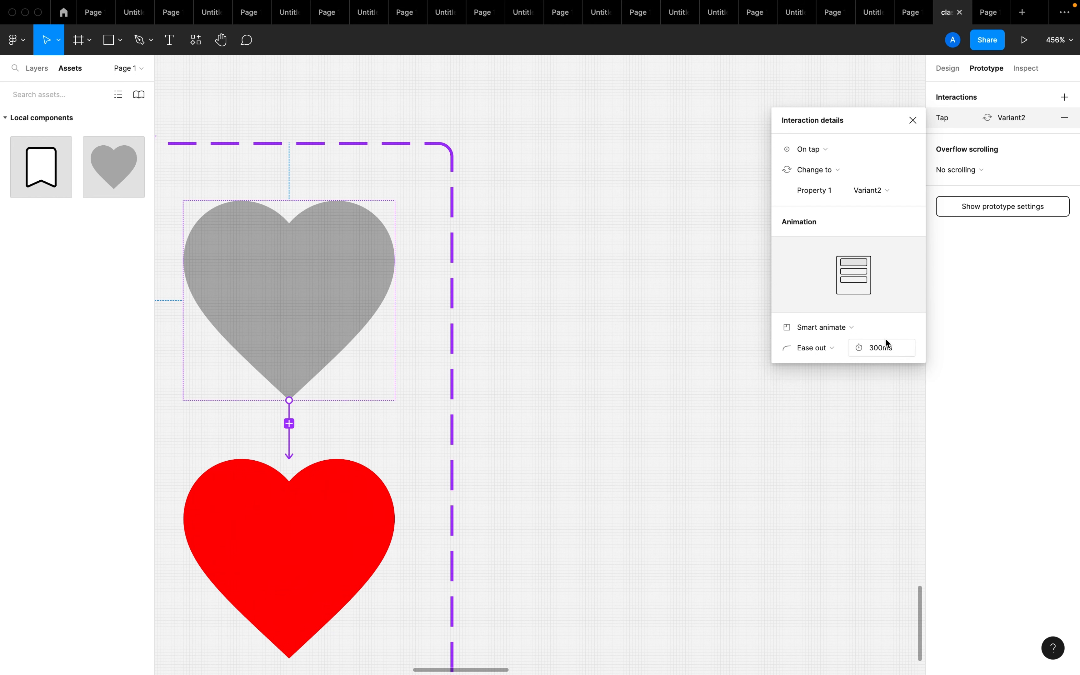
Connect the red heart variant back to the default grey heart with a second prototype interaction
{"action": "left_click", "coordinate": [297, 569]}
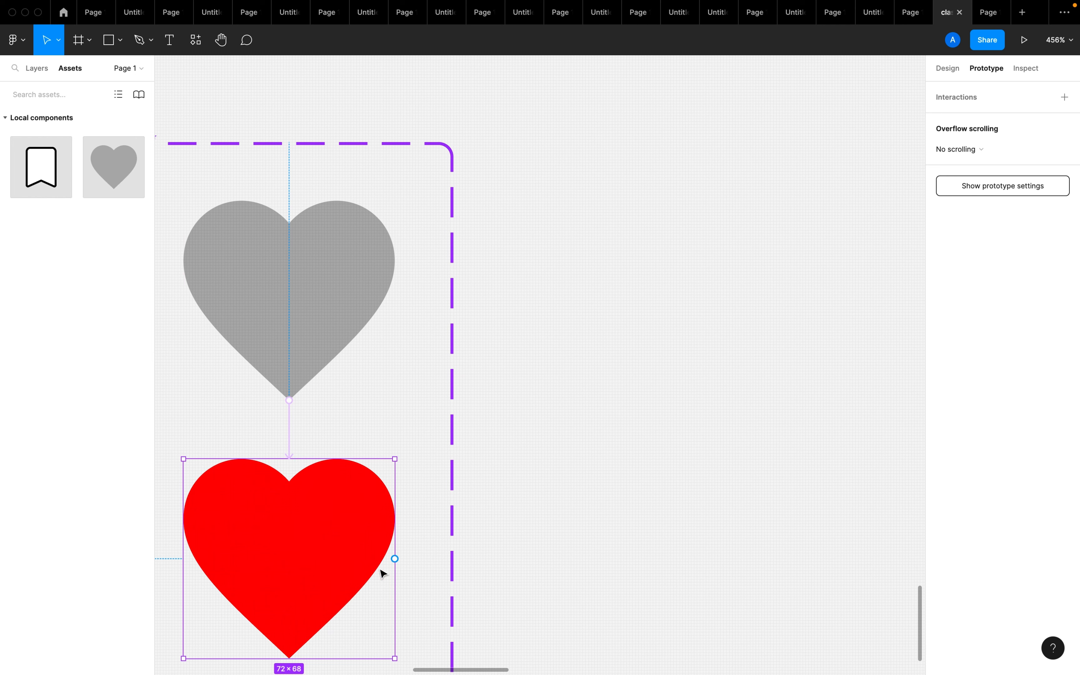
{"action": "left_click_drag", "start_coordinate": [394, 558], "coordinate": [358, 313]}
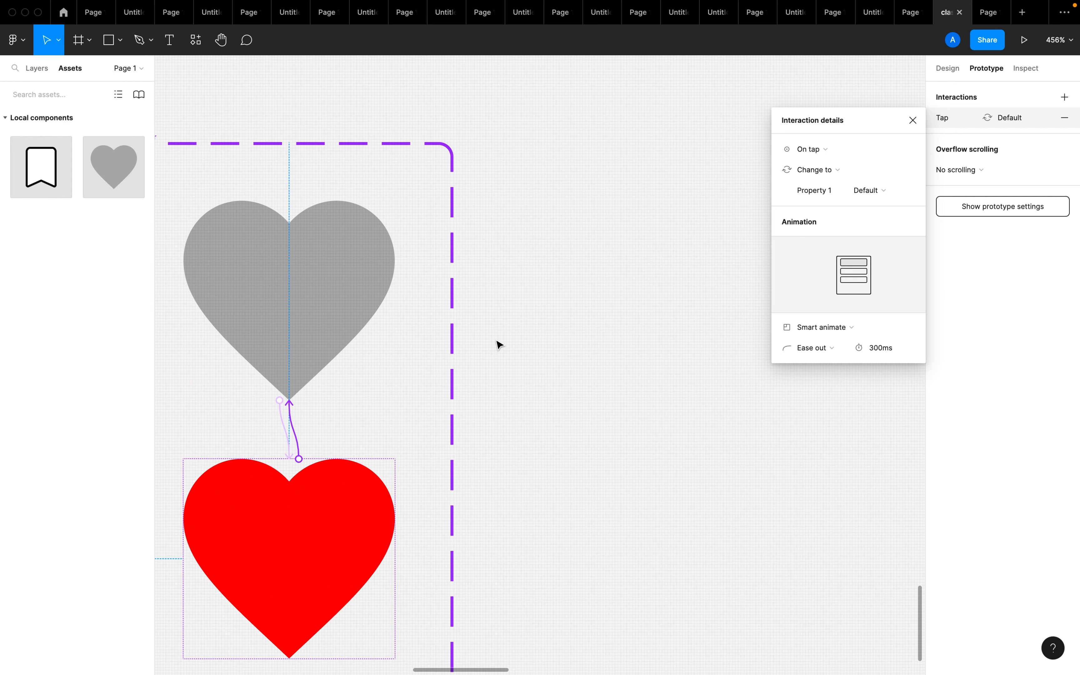
{"action": "left_click", "coordinate": [287, 432]}
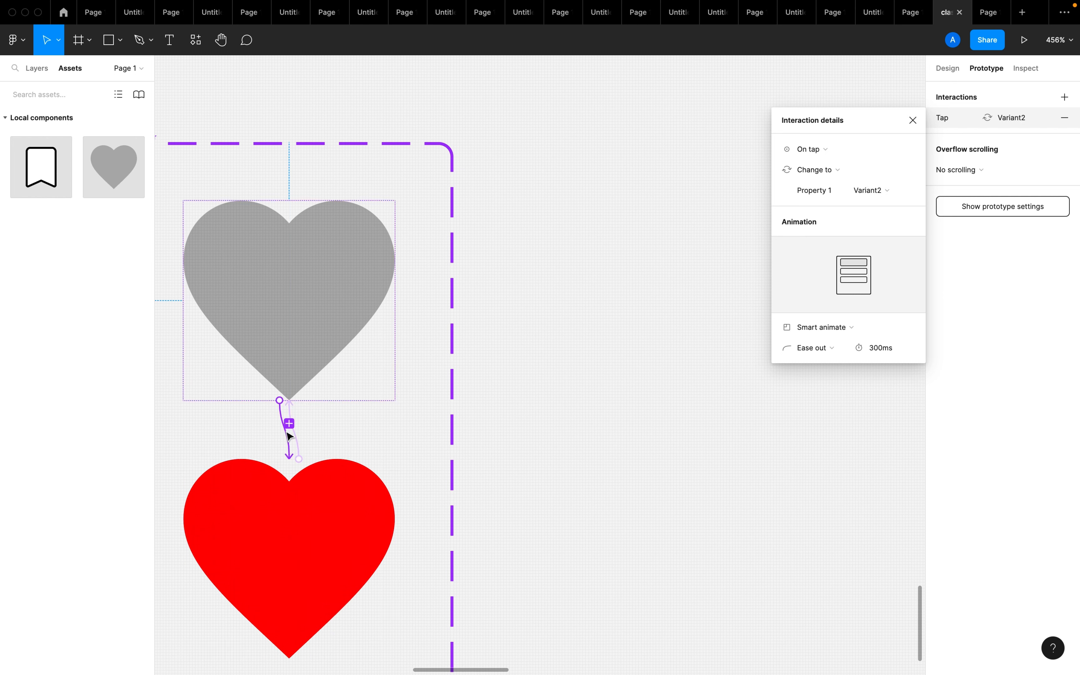
{"action": "left_click", "coordinate": [321, 441]}
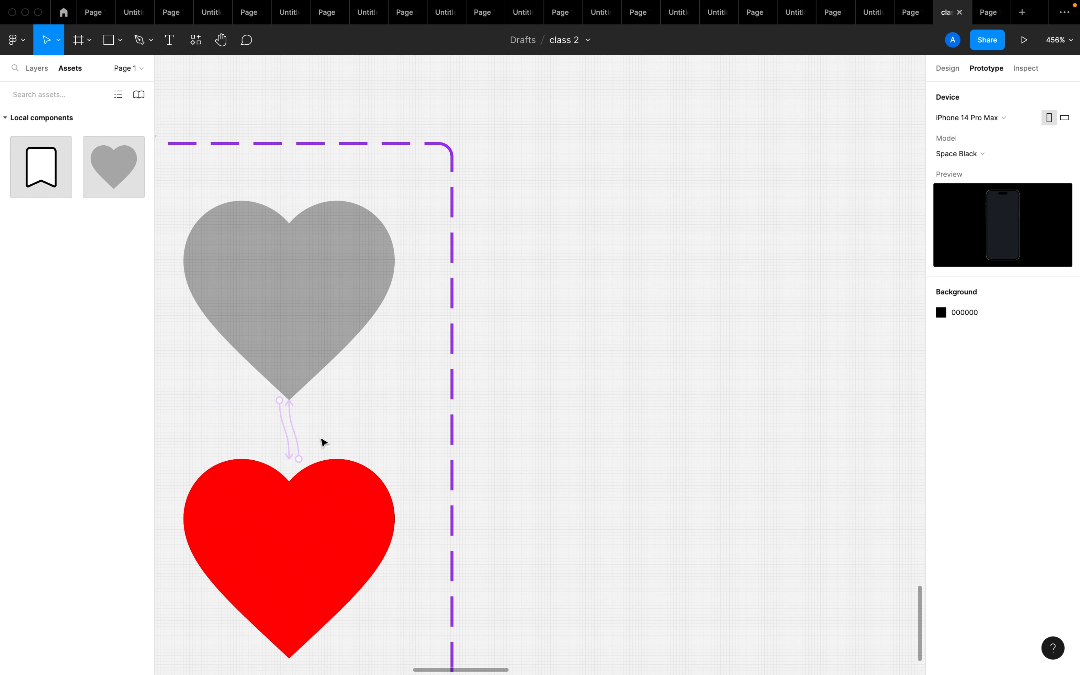
Set the red-to-grey heart interaction to trigger On tap with a Smart animate transition
{"action": "left_click", "coordinate": [299, 447]}
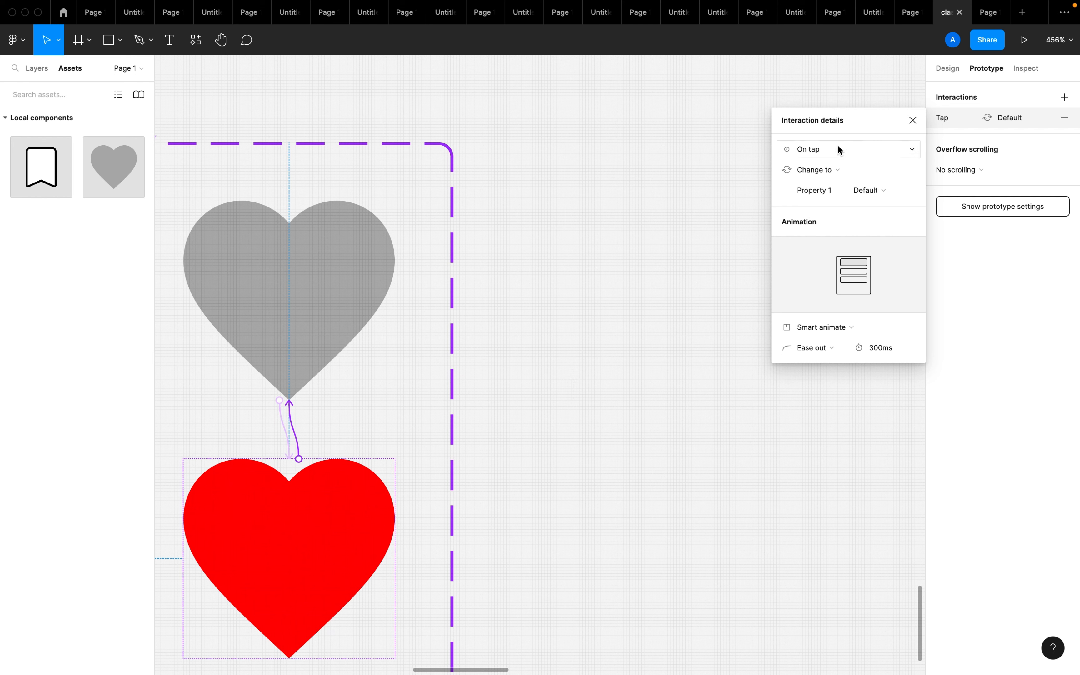
{"action": "left_click", "coordinate": [830, 154]}
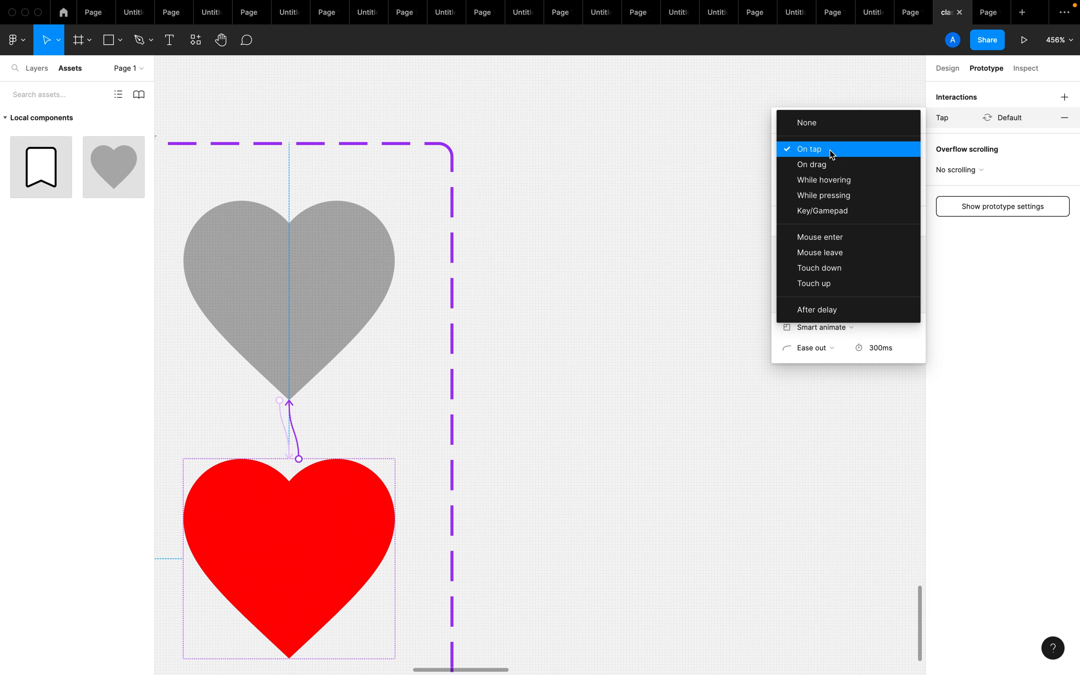
{"action": "left_click", "coordinate": [832, 155]}
{"action": "left_click", "coordinate": [835, 327]}
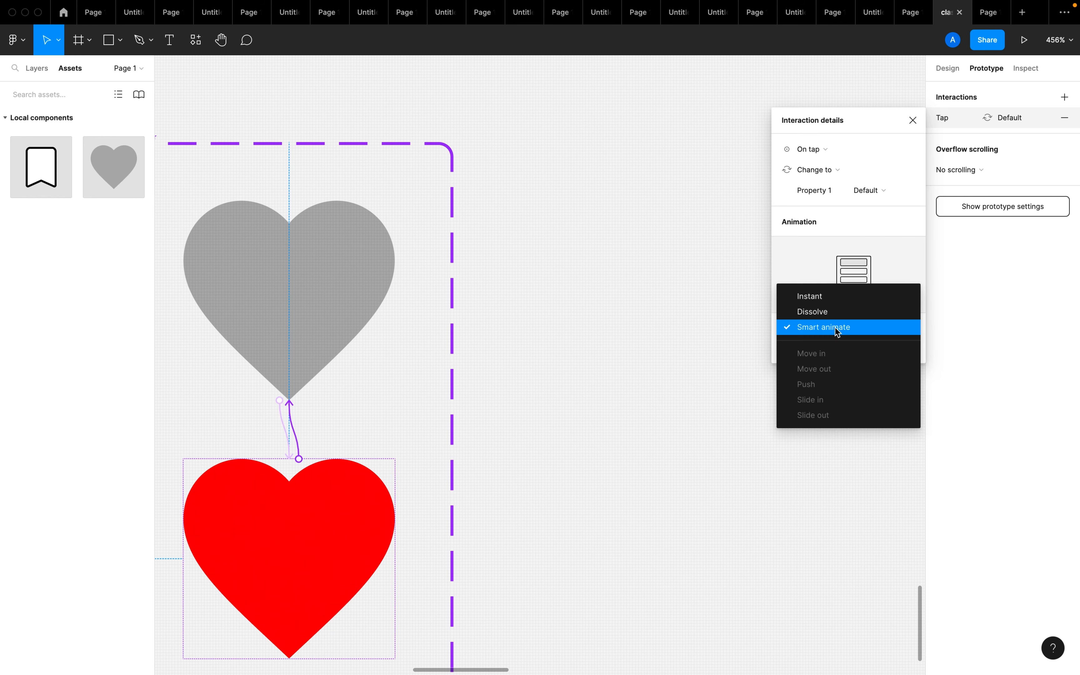
{"action": "left_click", "coordinate": [835, 327]}
{"action": "left_click", "coordinate": [689, 460]}
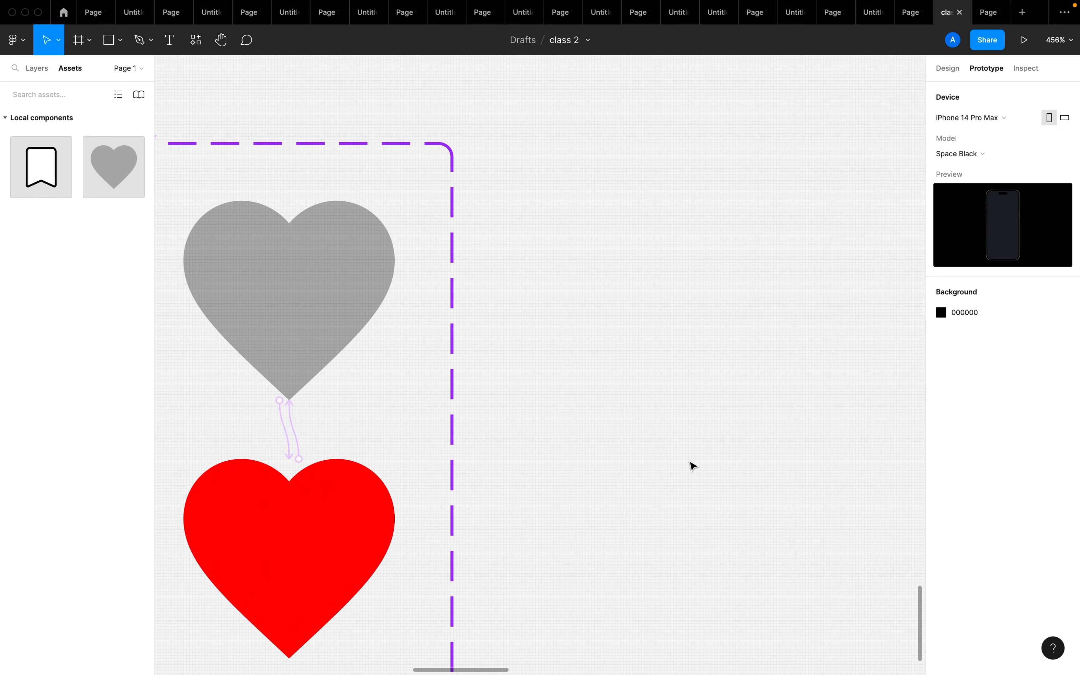
Connect the outlined bookmark variant to the filled black bookmark with an On tap interaction using Smart animate
{"action": "scroll", "coordinate": [691, 465], "scroll_direction": "down", "scroll_amount": 5}
{"action": "left_click", "coordinate": [801, 264]}
{"action": "scroll", "coordinate": [826, 270], "scroll_direction": "right", "scroll_amount": 5}
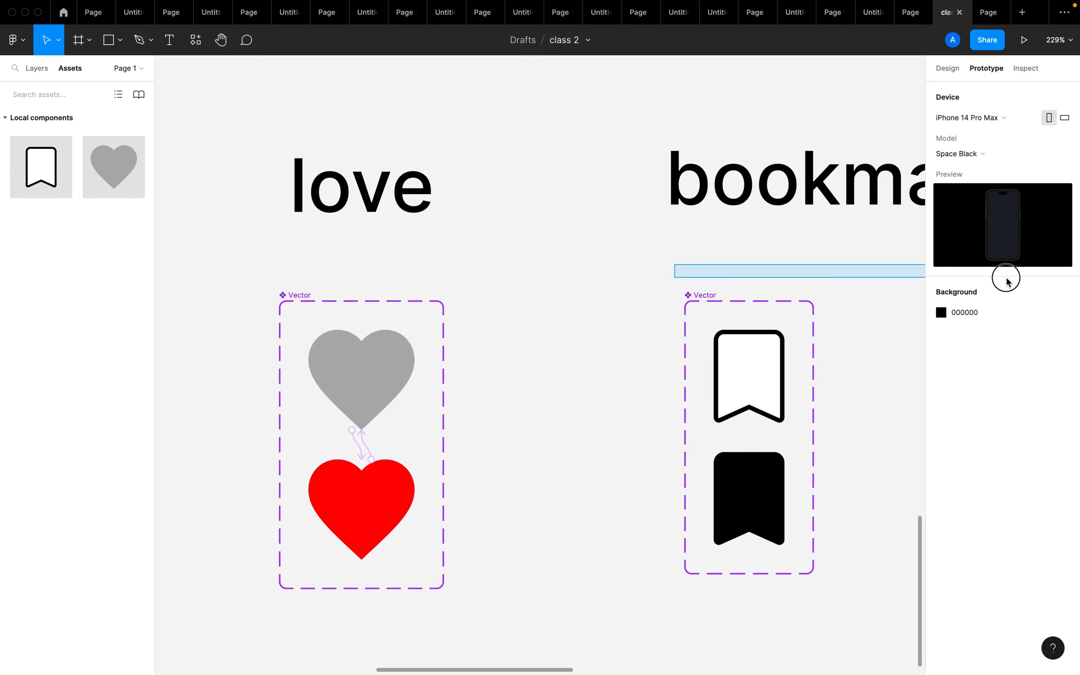
{"action": "mouse_move", "coordinate": [906, 4]}
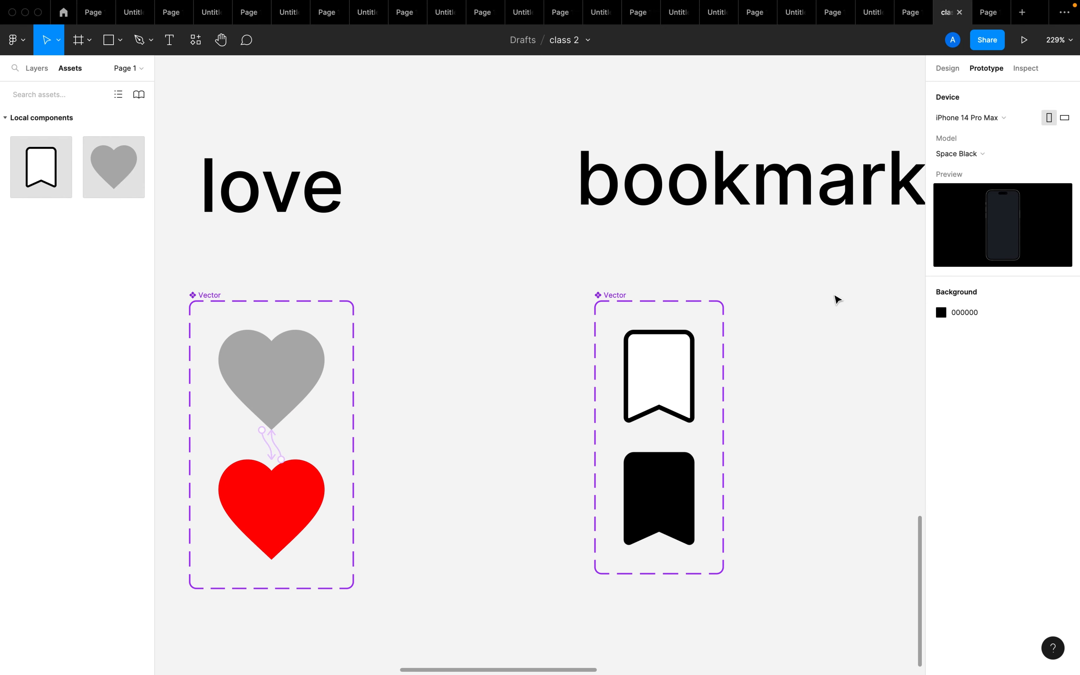
{"action": "left_click", "coordinate": [694, 373]}
{"action": "scroll", "coordinate": [692, 370], "scroll_direction": "up", "scroll_amount": 3}
{"action": "scroll", "coordinate": [693, 369], "scroll_direction": "up", "scroll_amount": 5}
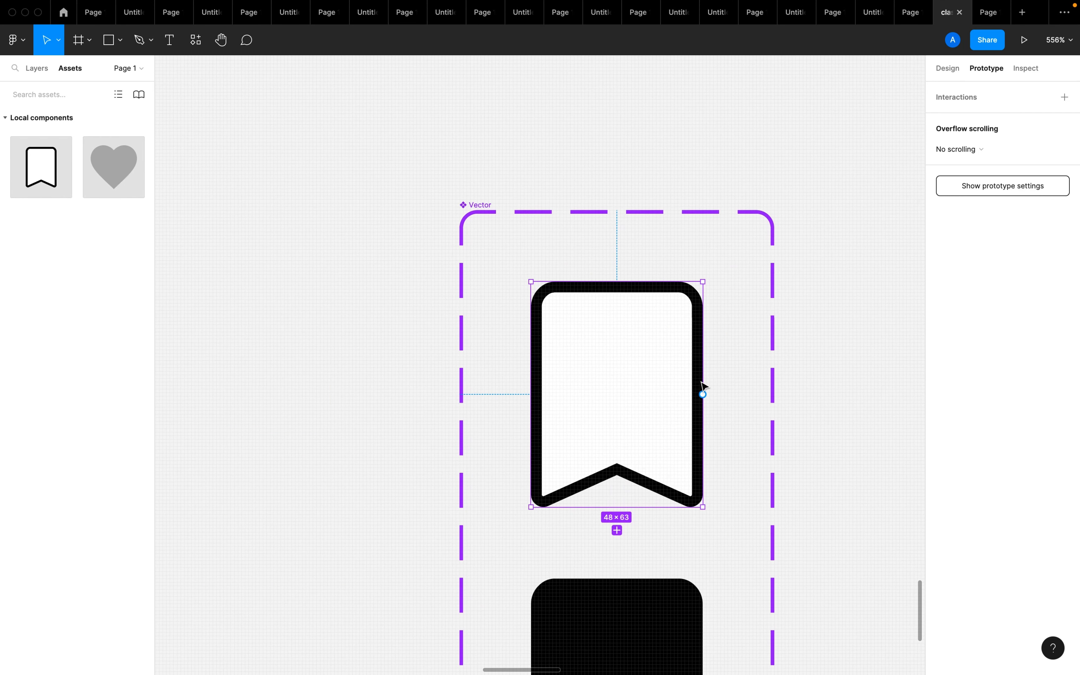
{"action": "scroll", "coordinate": [702, 403], "scroll_direction": "down", "scroll_amount": 3}
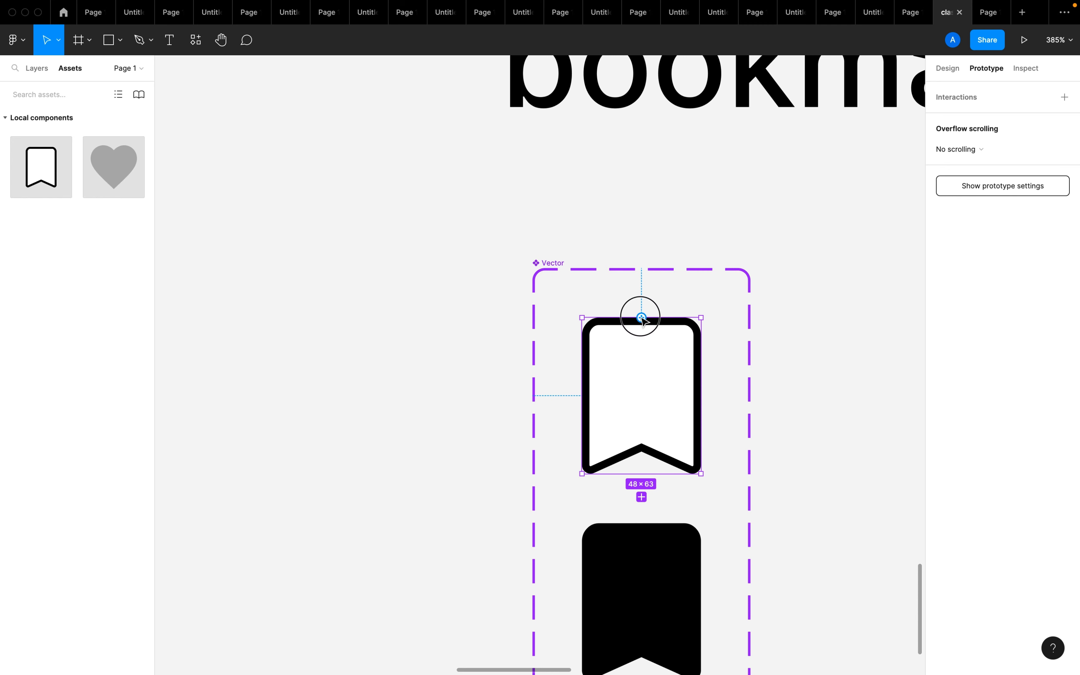
{"action": "left_click_drag", "start_coordinate": [640, 315], "coordinate": [666, 562]}
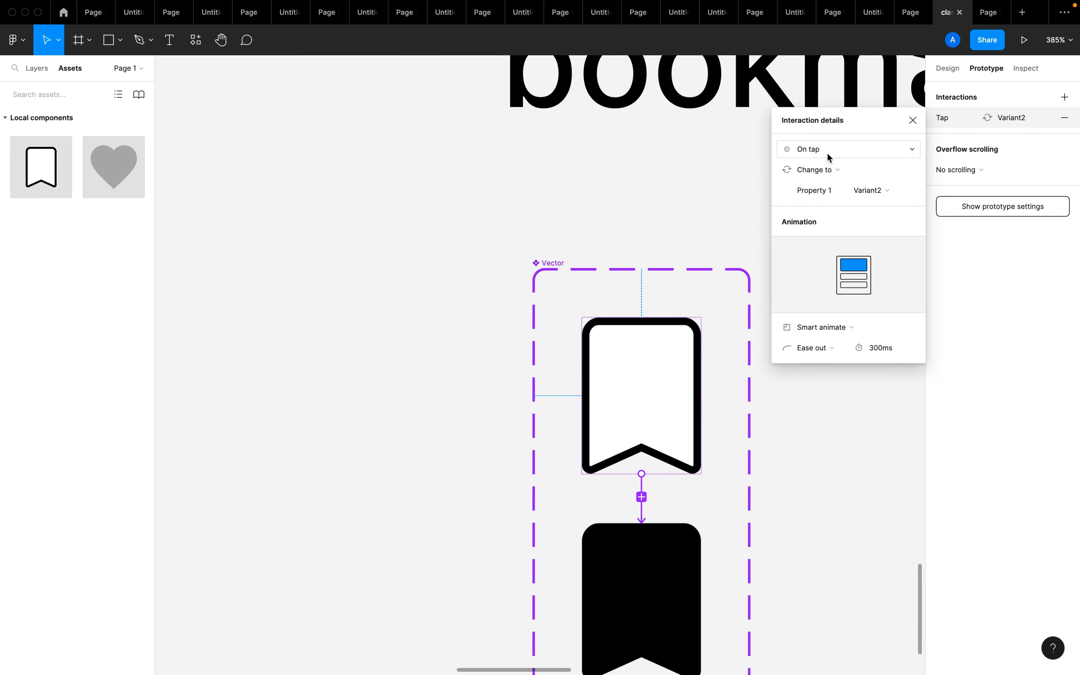
{"action": "left_click", "coordinate": [843, 332]}
{"action": "left_click", "coordinate": [841, 331]}
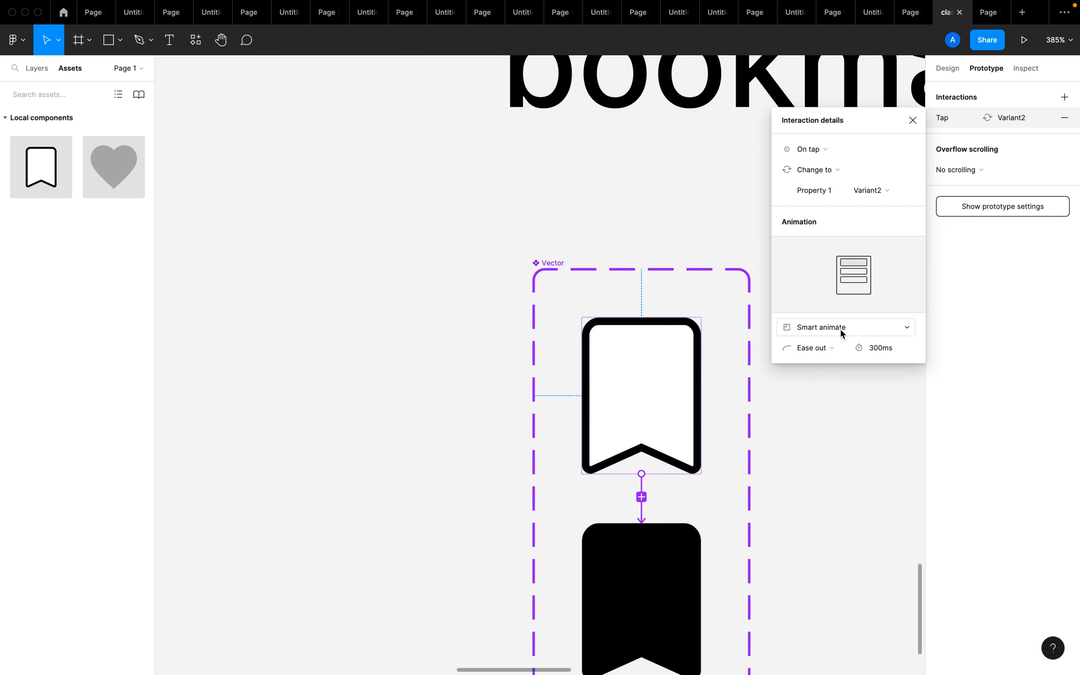
{"action": "left_click", "coordinate": [825, 580]}
Connect the filled black bookmark variant back to the default outlined bookmark with a second prototype interaction
{"action": "scroll", "coordinate": [825, 583], "scroll_direction": "down", "scroll_amount": 3}
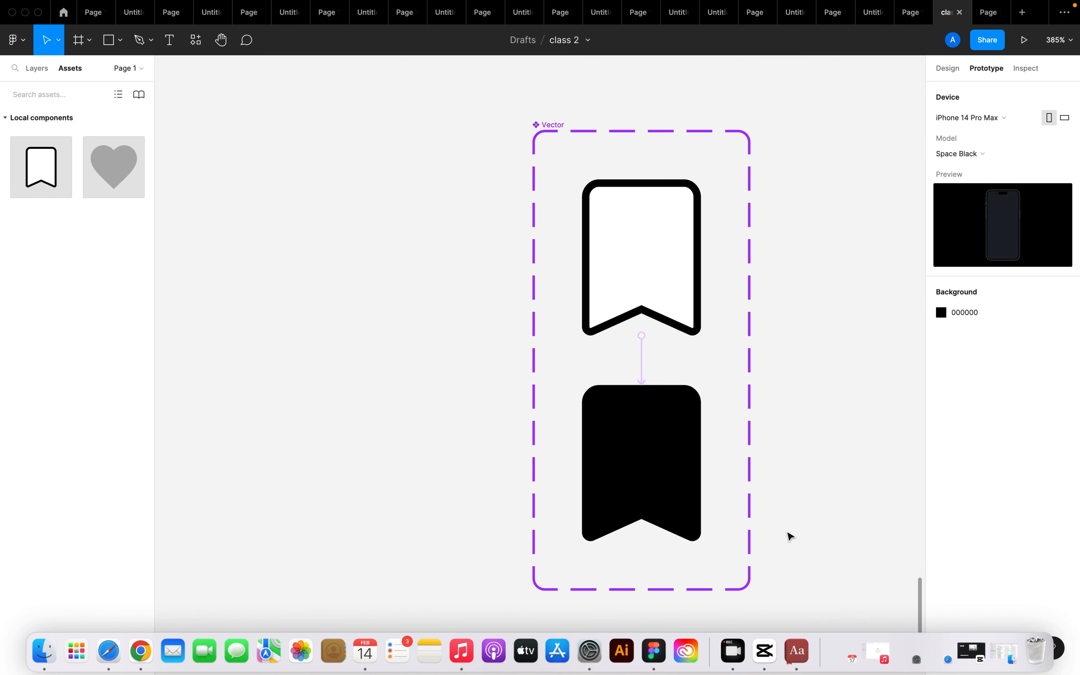
{"action": "left_click", "coordinate": [683, 437]}
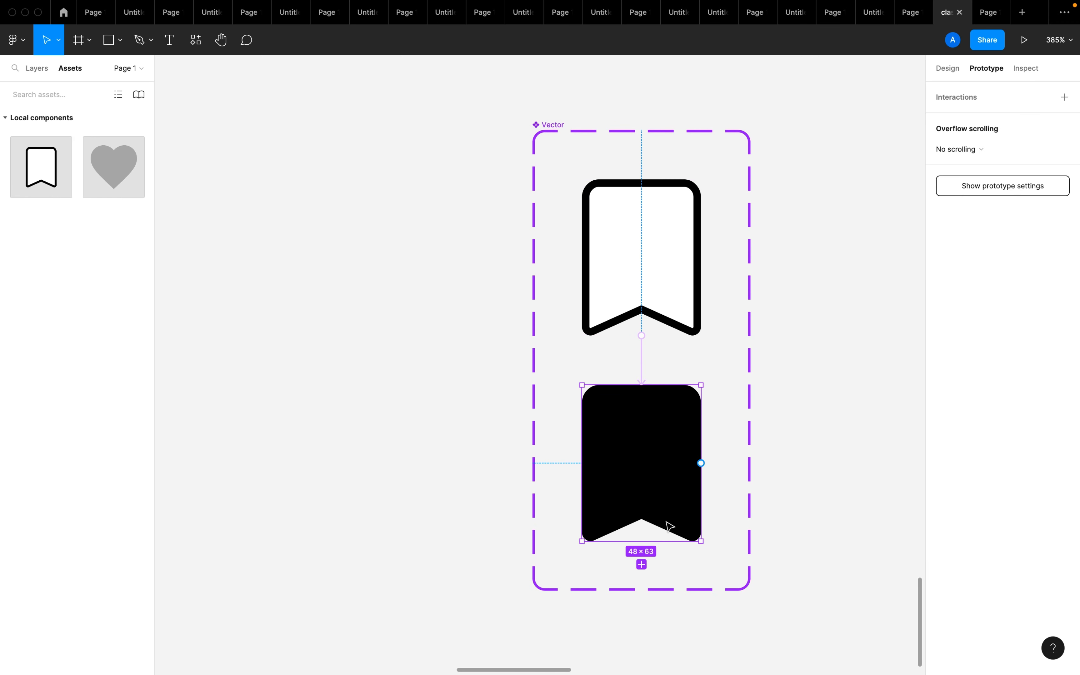
{"action": "left_click_drag", "start_coordinate": [642, 542], "coordinate": [661, 276]}
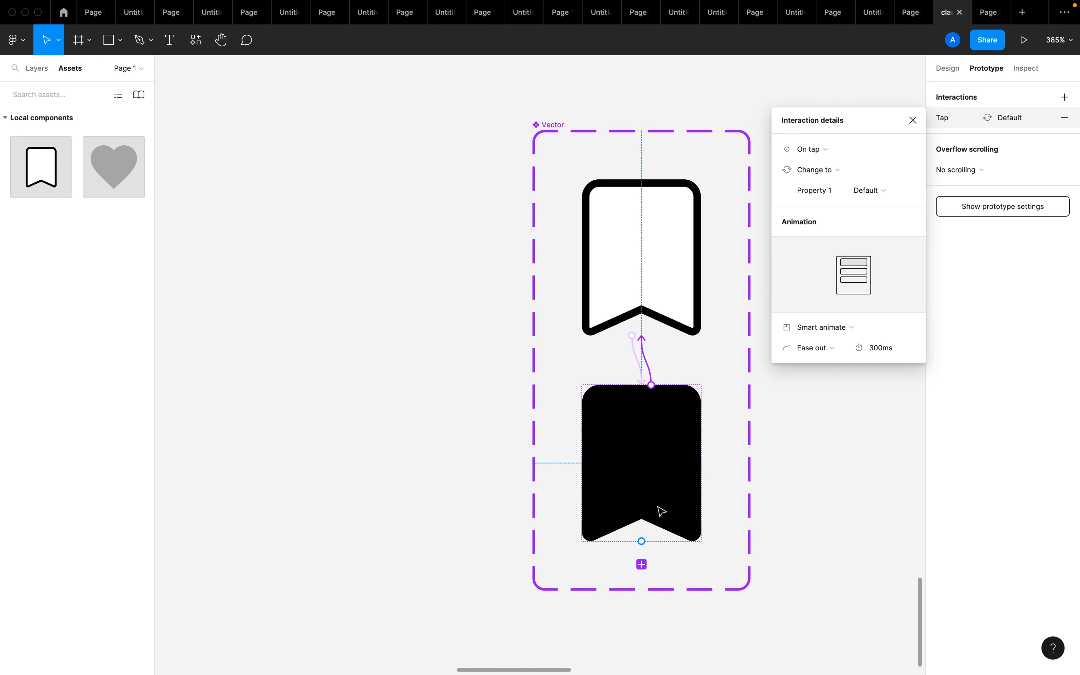
{"action": "scroll", "coordinate": [661, 512], "scroll_direction": "down", "scroll_amount": 10}
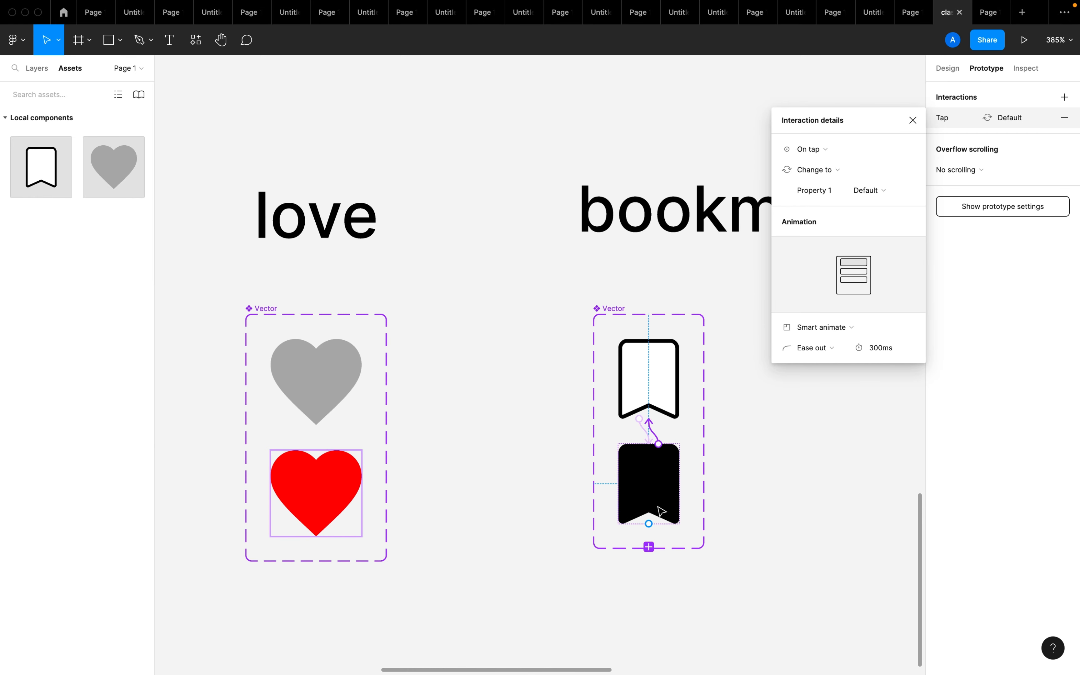
{"action": "left_click", "coordinate": [716, 530]}
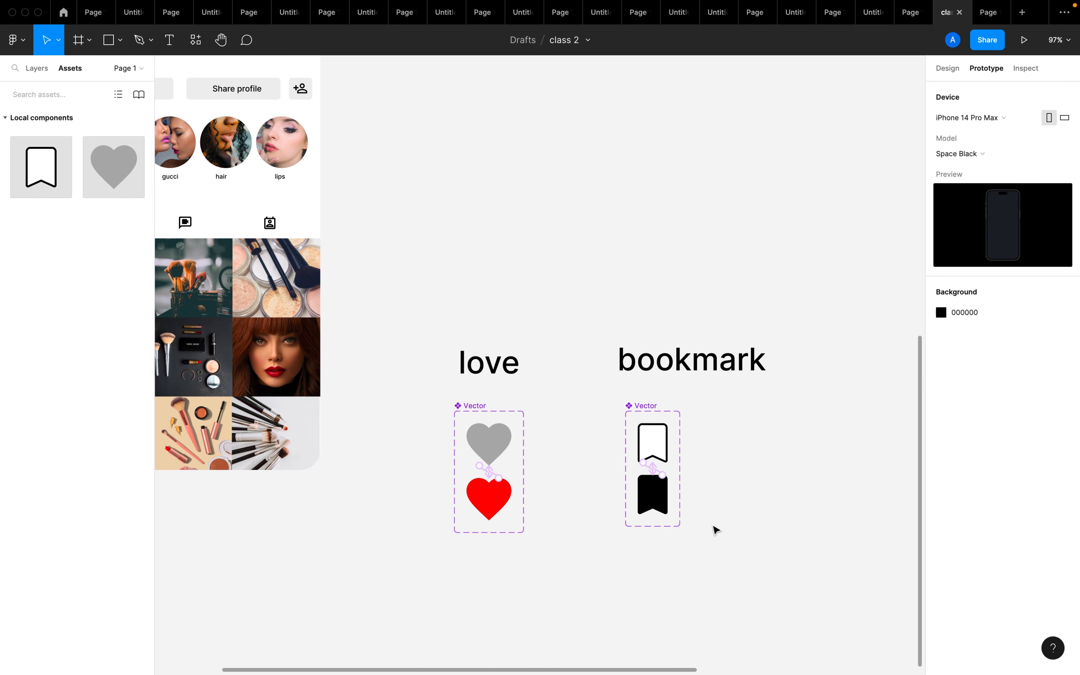
Display the page's layer list and examine the entries for the love and bookmark component sets
{"action": "scroll", "coordinate": [715, 530], "scroll_direction": "up", "scroll_amount": 5}
{"action": "left_click_drag", "start_coordinate": [714, 527], "coordinate": [705, 610]}
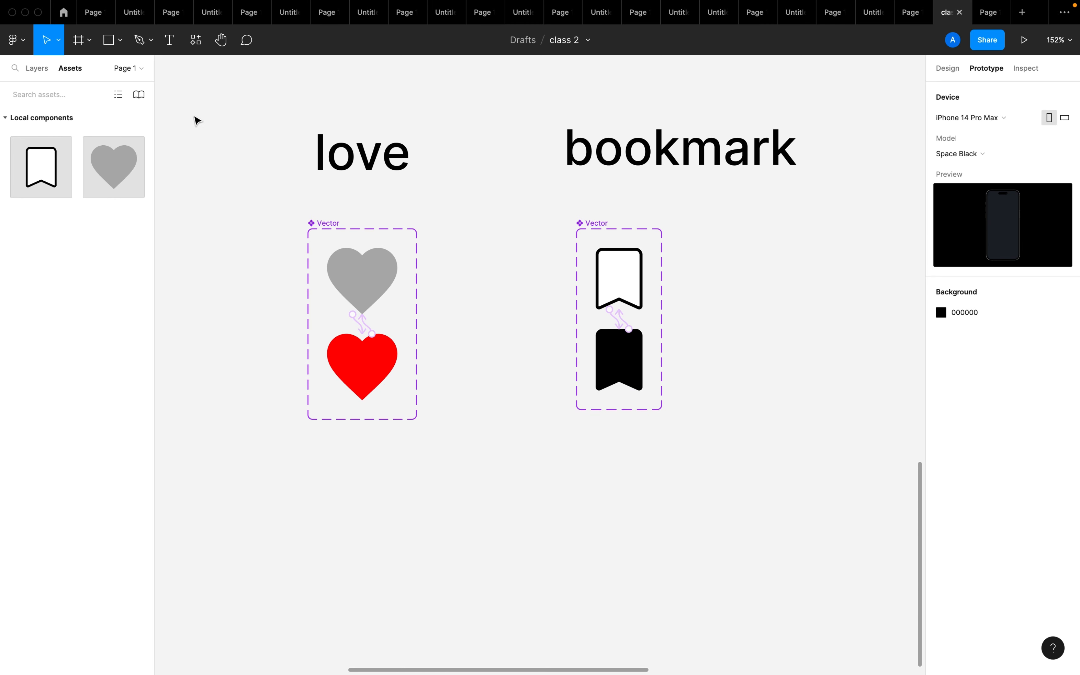
{"action": "left_click", "coordinate": [37, 72]}
{"action": "left_click", "coordinate": [76, 72]}
{"action": "left_click", "coordinate": [37, 71]}
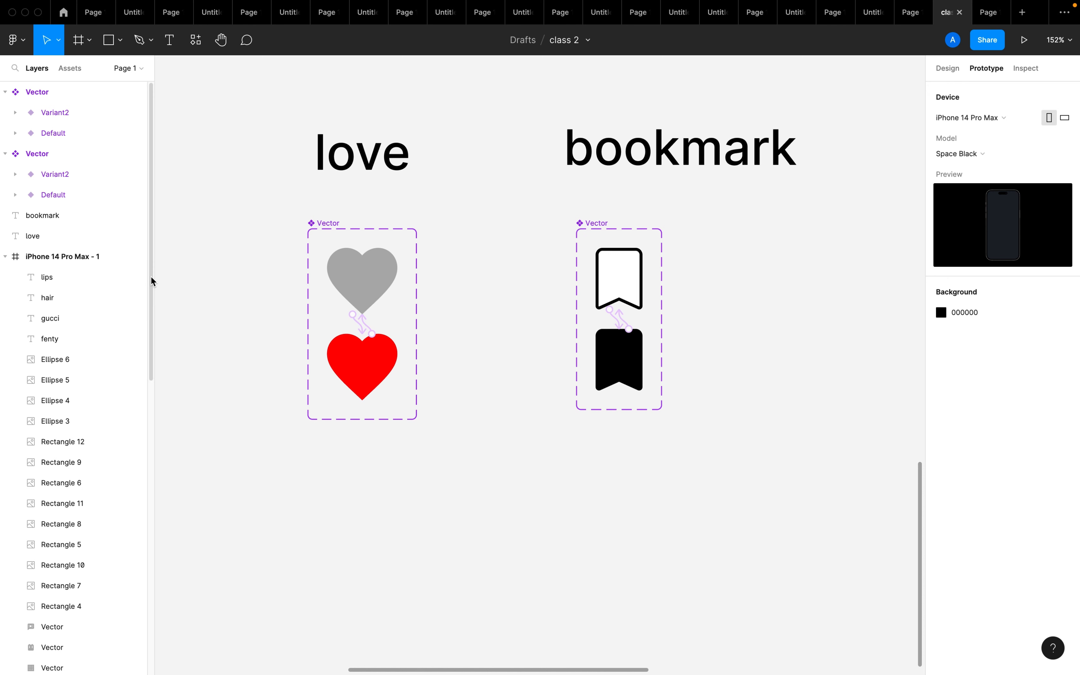
Add a trial text layer reading "bn mn ndn, dn," between the two component sets and delete it
{"action": "key", "text": "t"}
{"action": "left_click", "coordinate": [469, 374]}
{"action": "type", "text": "bn m"}
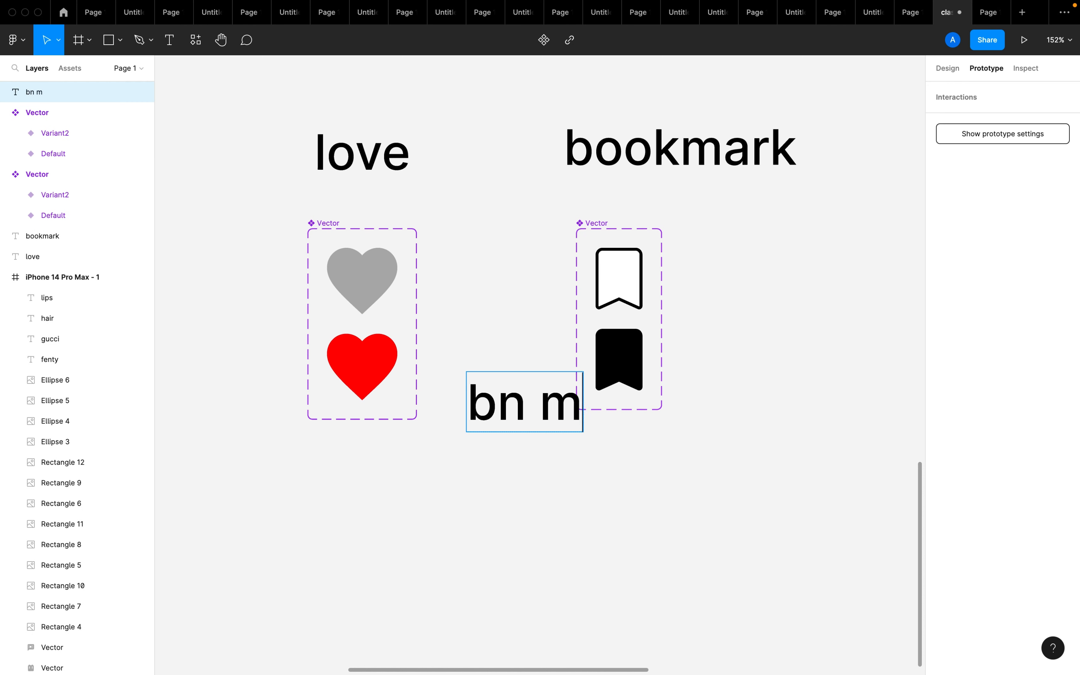
{"action": "type", "text": "n ndn, dn,"}
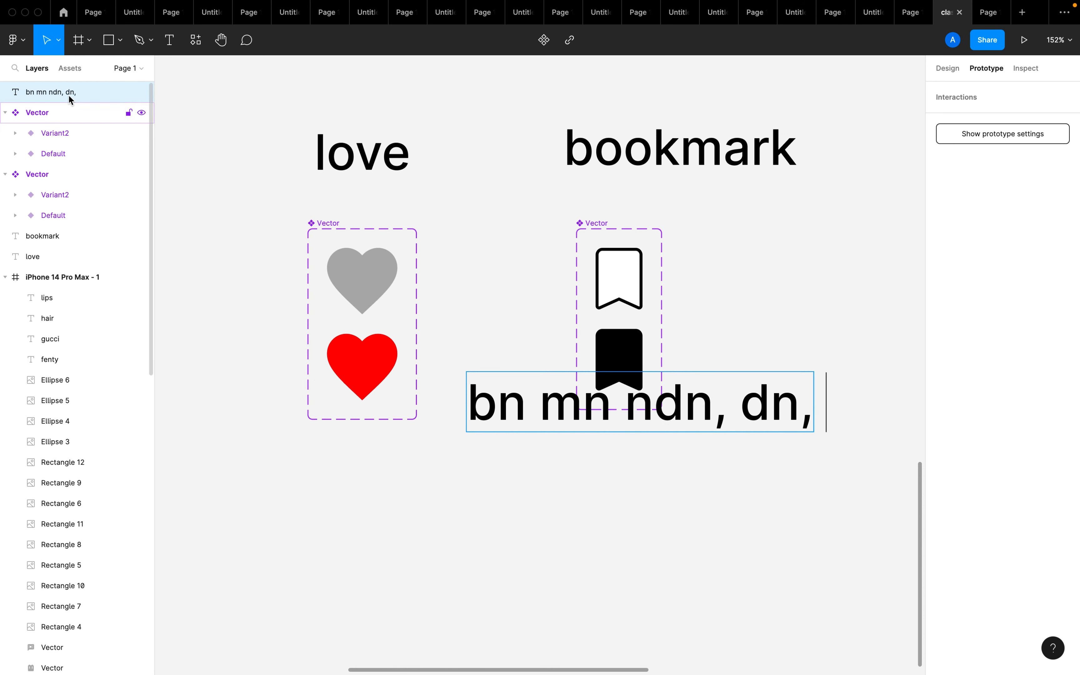
{"action": "left_click_drag", "start_coordinate": [150, 123], "coordinate": [185, 101]}
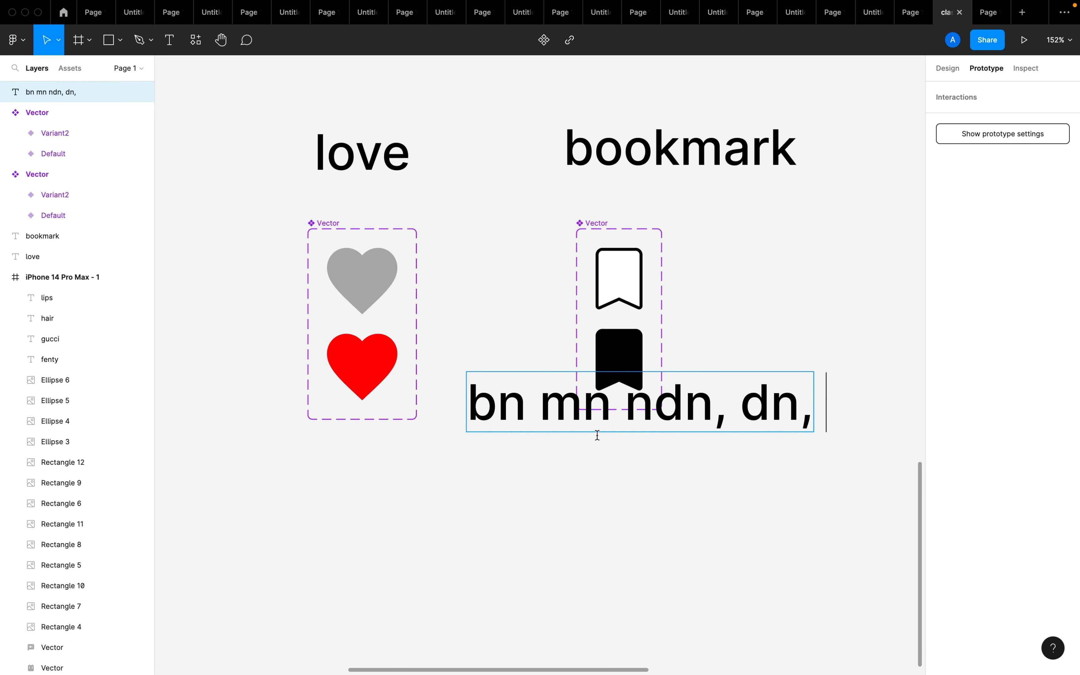
{"action": "key", "text": "Escape"}
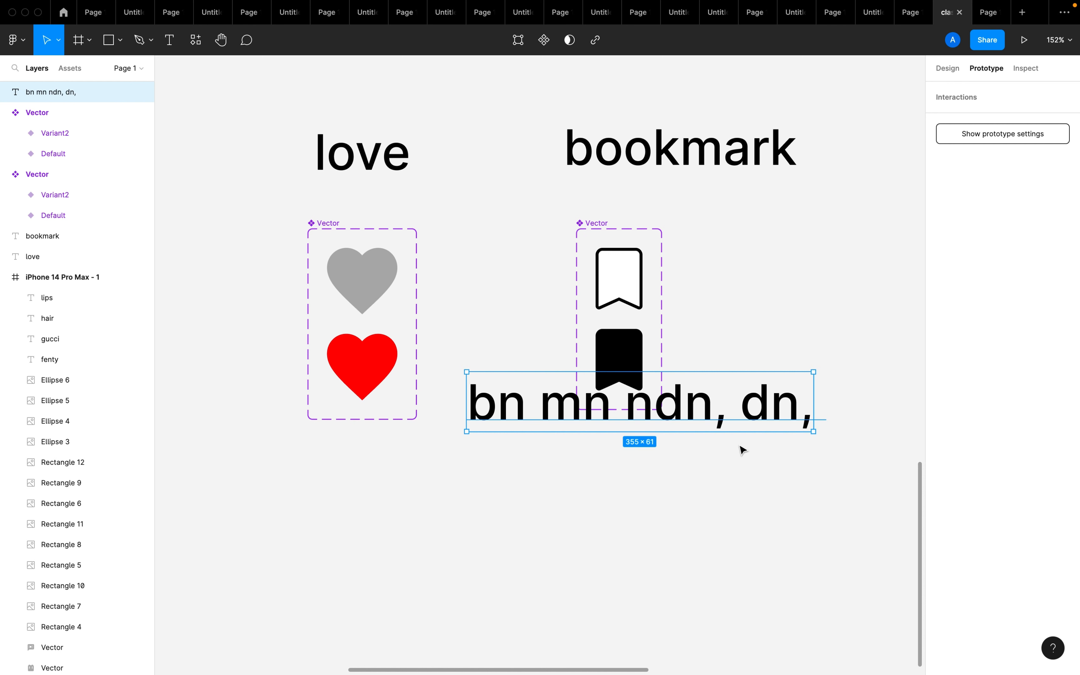
{"action": "left_click_drag", "start_coordinate": [714, 394], "coordinate": [694, 454]}
{"action": "key", "text": "Delete"}
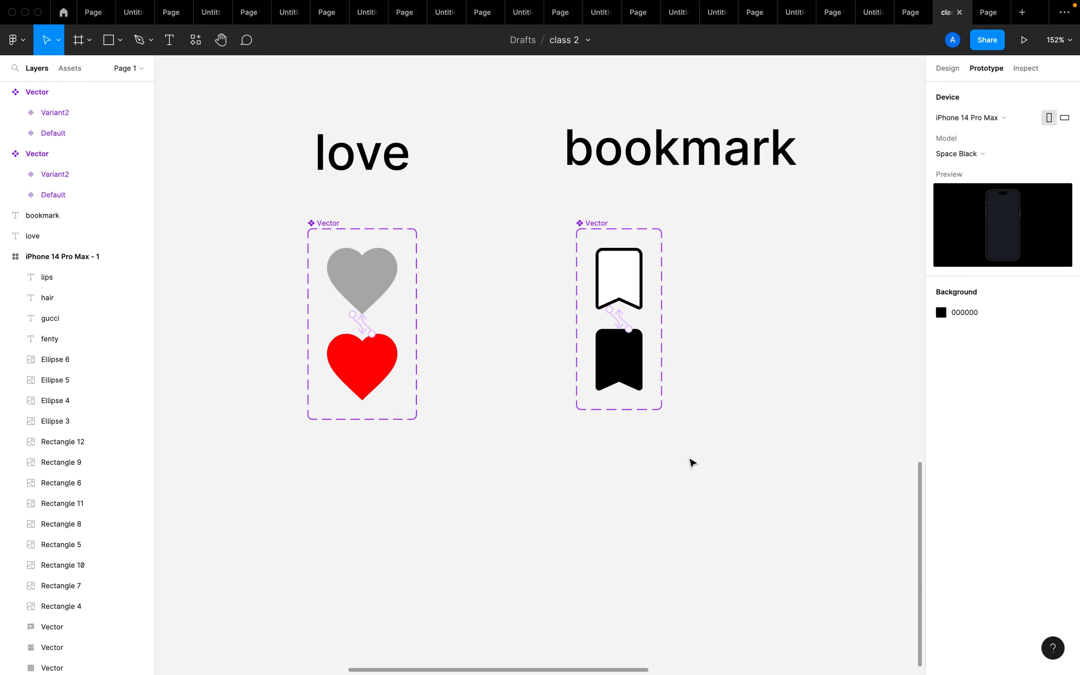
{"action": "left_click", "coordinate": [328, 224]}
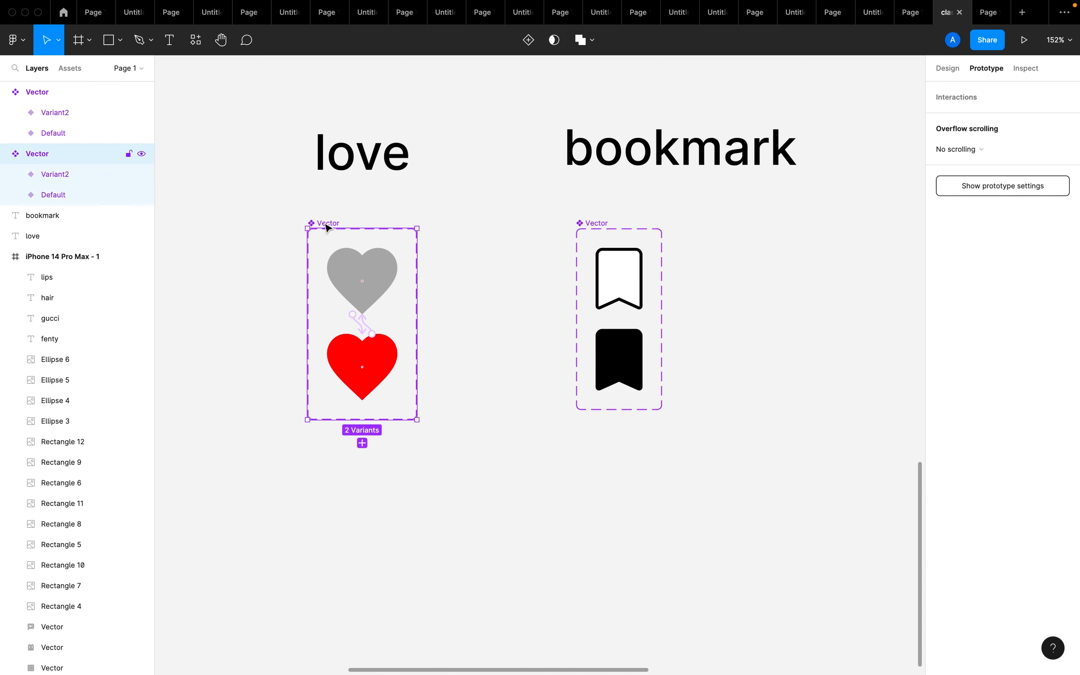
{"action": "left_click", "coordinate": [607, 225]}
{"action": "double_click", "coordinate": [606, 224]}
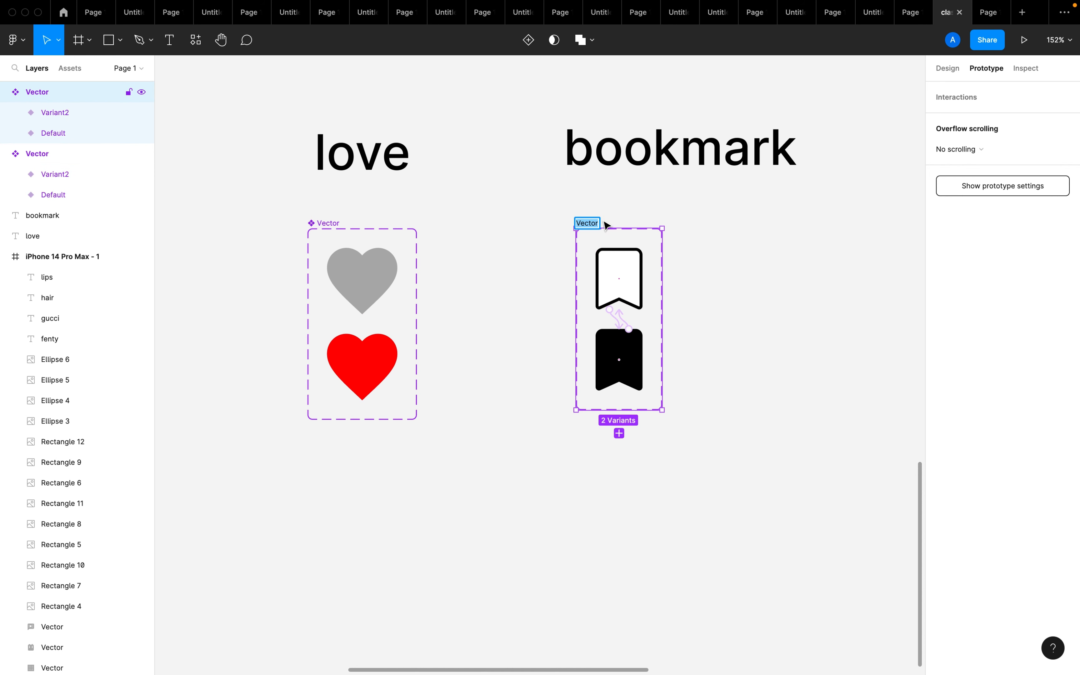
{"action": "left_click", "coordinate": [621, 212]}
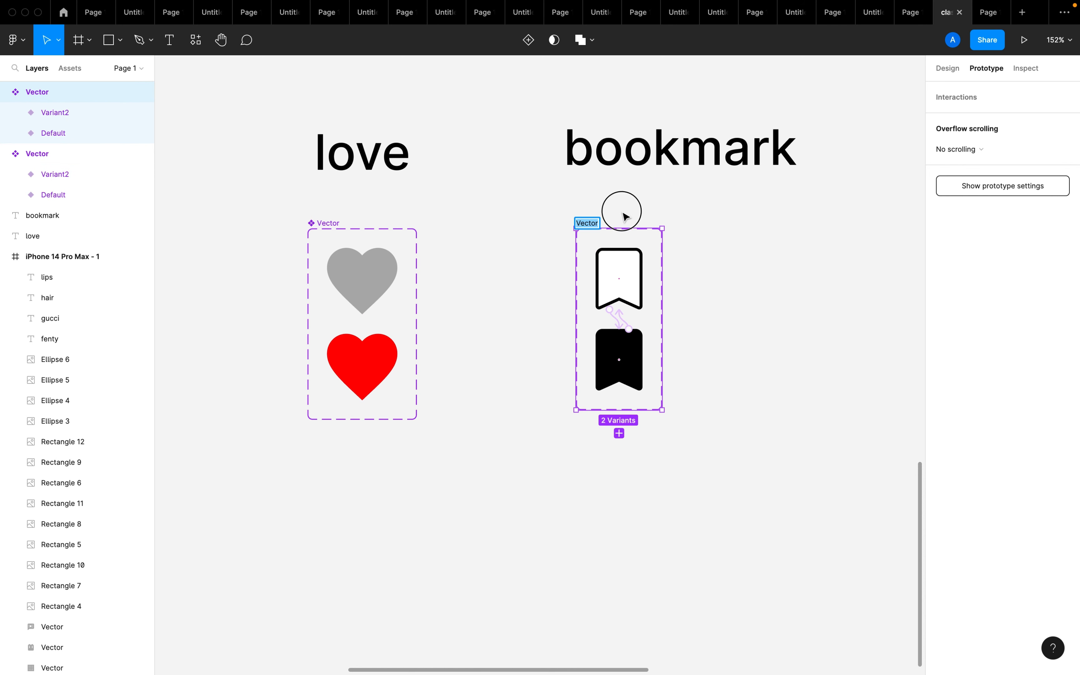
{"action": "left_click", "coordinate": [333, 222]}
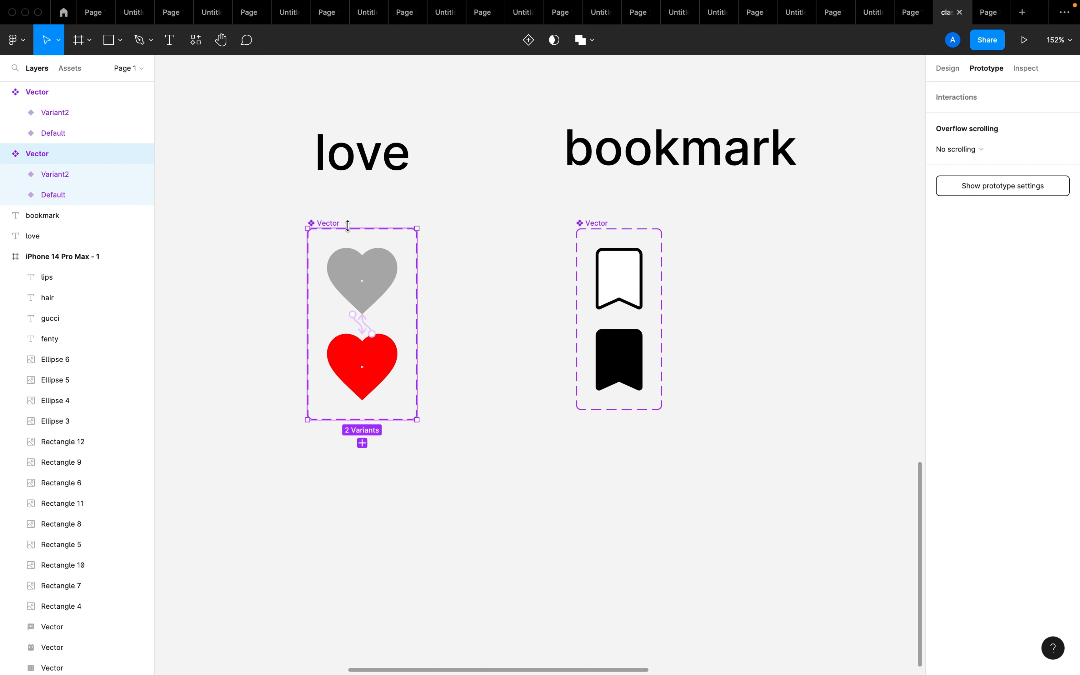
{"action": "left_click", "coordinate": [563, 204]}
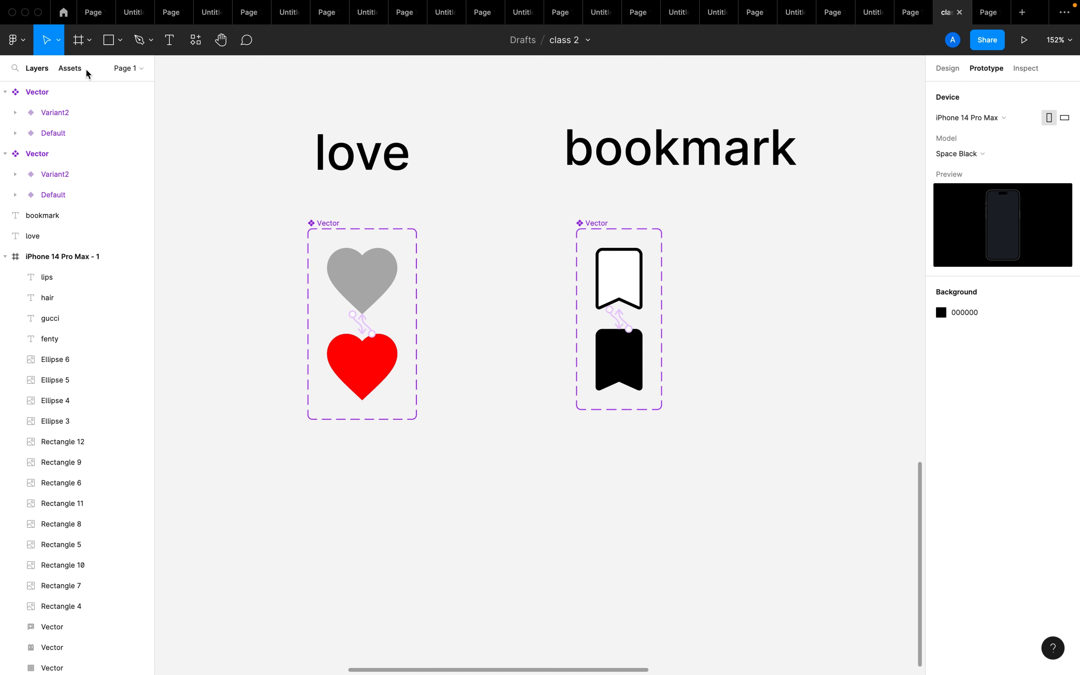
Place one instance each of the local bookmark and heart components on the canvas below the love component set
{"action": "left_click", "coordinate": [69, 69]}
{"action": "left_click_drag", "start_coordinate": [43, 163], "coordinate": [318, 525]}
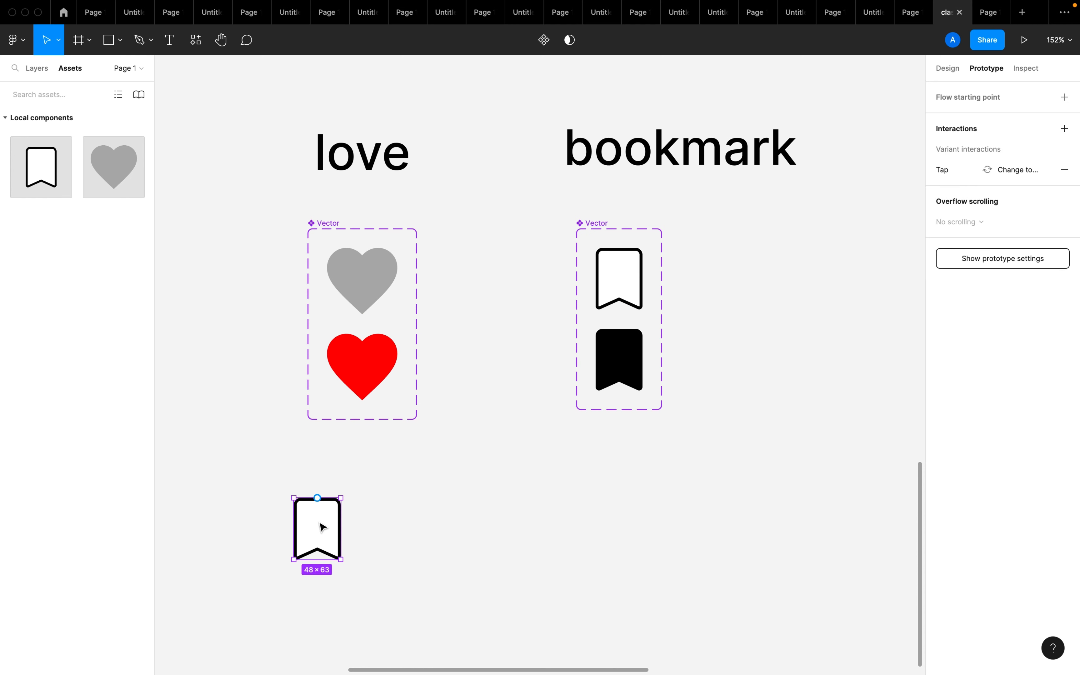
{"action": "left_click_drag", "start_coordinate": [121, 178], "coordinate": [429, 551]}
{"action": "left_click", "coordinate": [549, 549]}
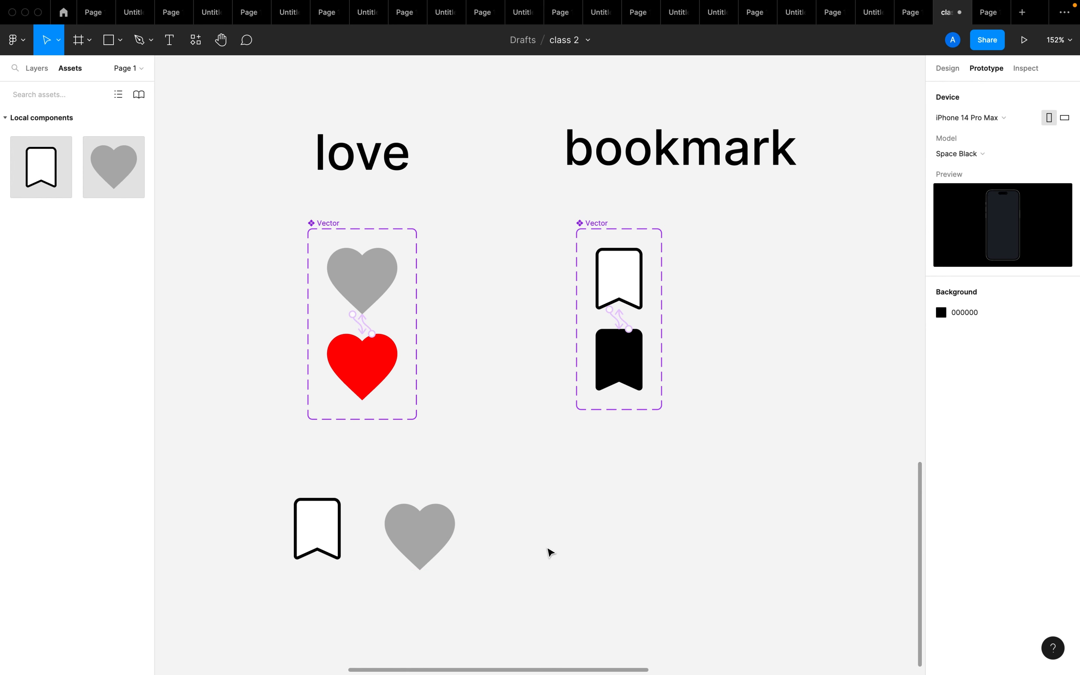
Add a text note reading "click on A" in the empty canvas area below the bookmark component set
{"action": "scroll", "coordinate": [549, 550], "scroll_direction": "down", "scroll_amount": 2}
{"action": "left_click", "coordinate": [549, 550]}
{"action": "scroll", "coordinate": [547, 581], "scroll_direction": "down", "scroll_amount": 4}
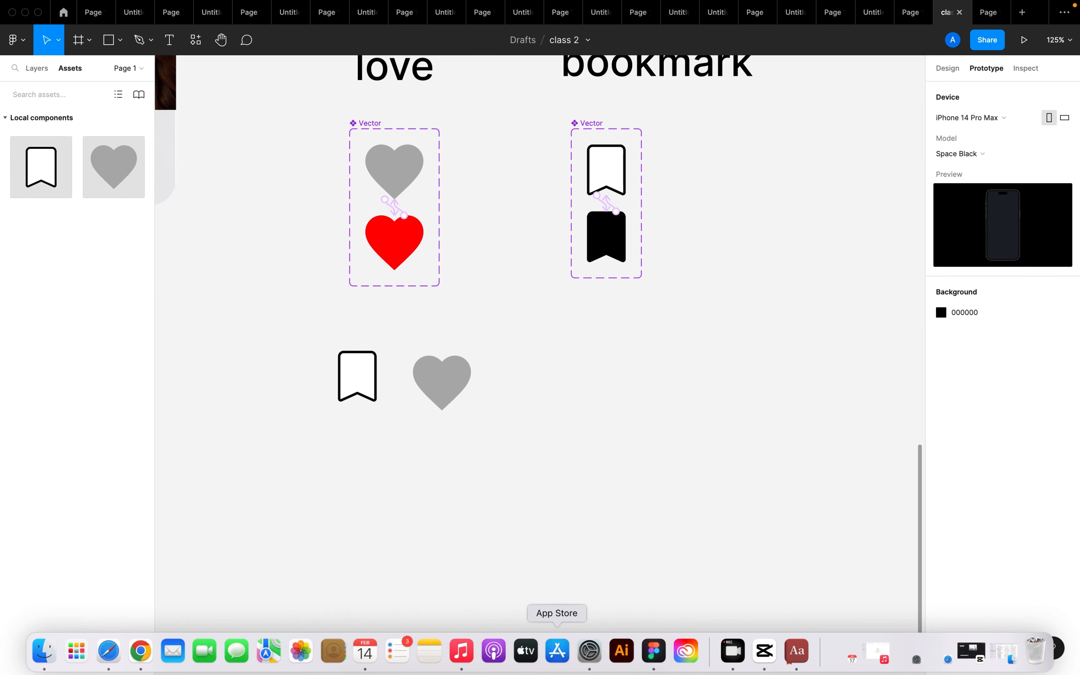
{"action": "scroll", "coordinate": [575, 455], "scroll_direction": "down", "scroll_amount": 5}
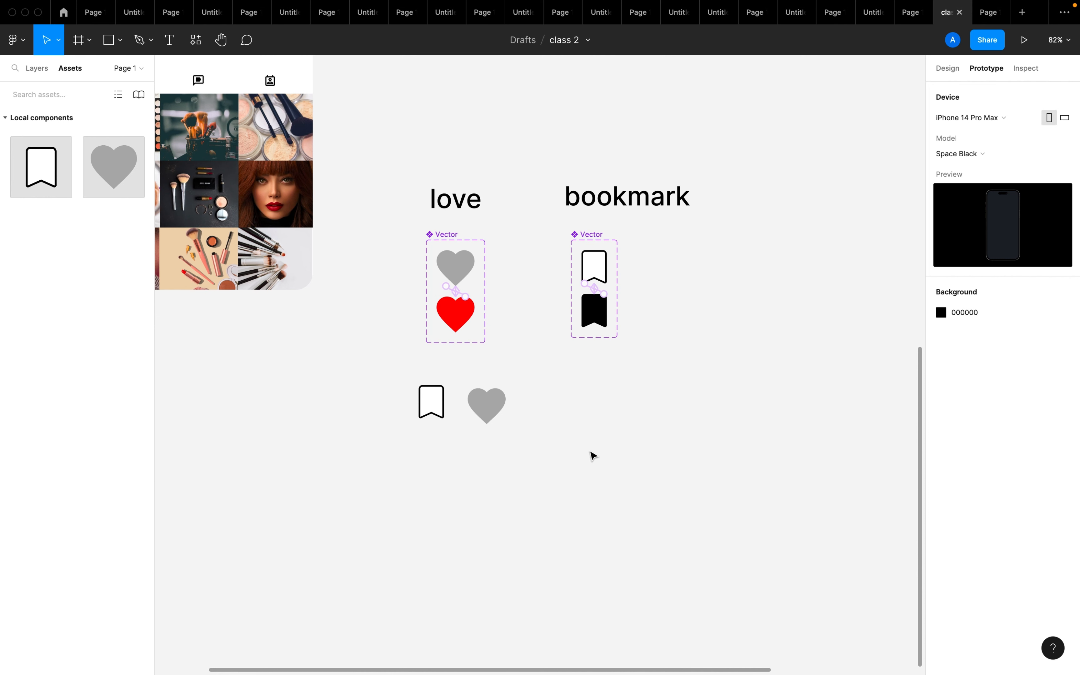
{"action": "key", "text": "f"}
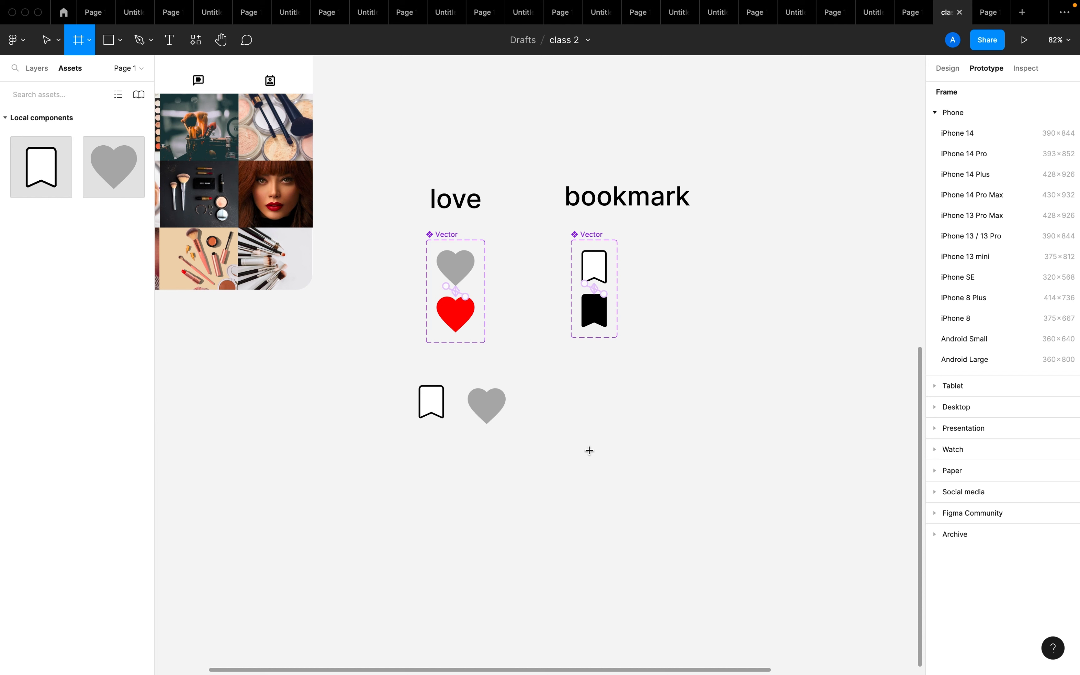
{"action": "key", "text": "t"}
{"action": "left_click", "coordinate": [589, 450]}
{"action": "type", "text": "c"}
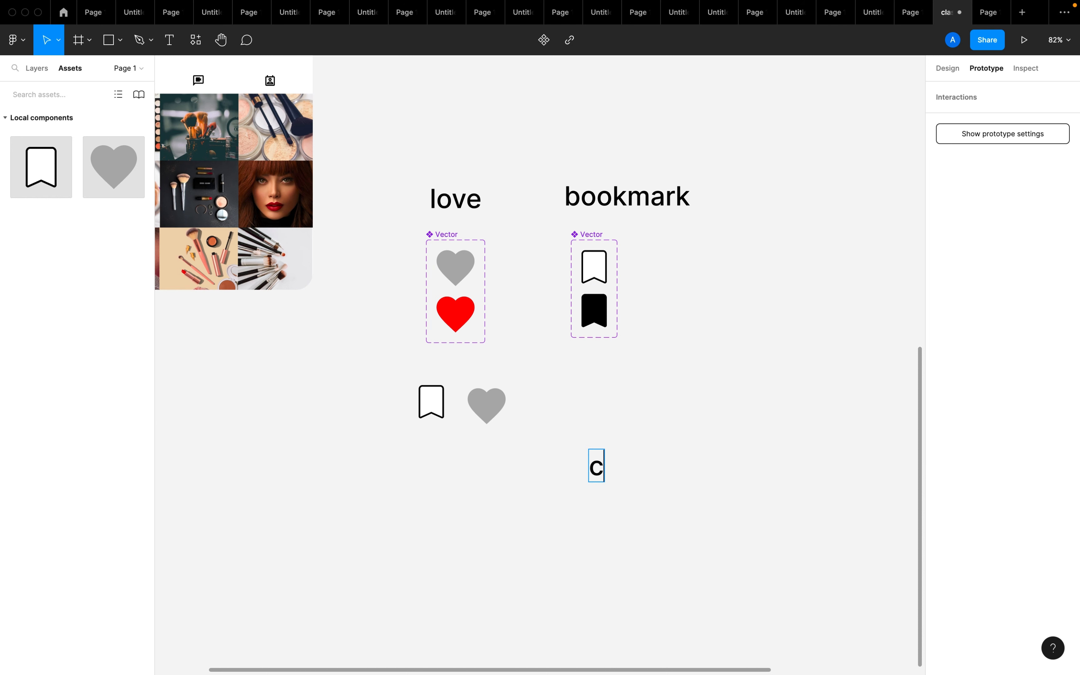
{"action": "type", "text": "lick on "}
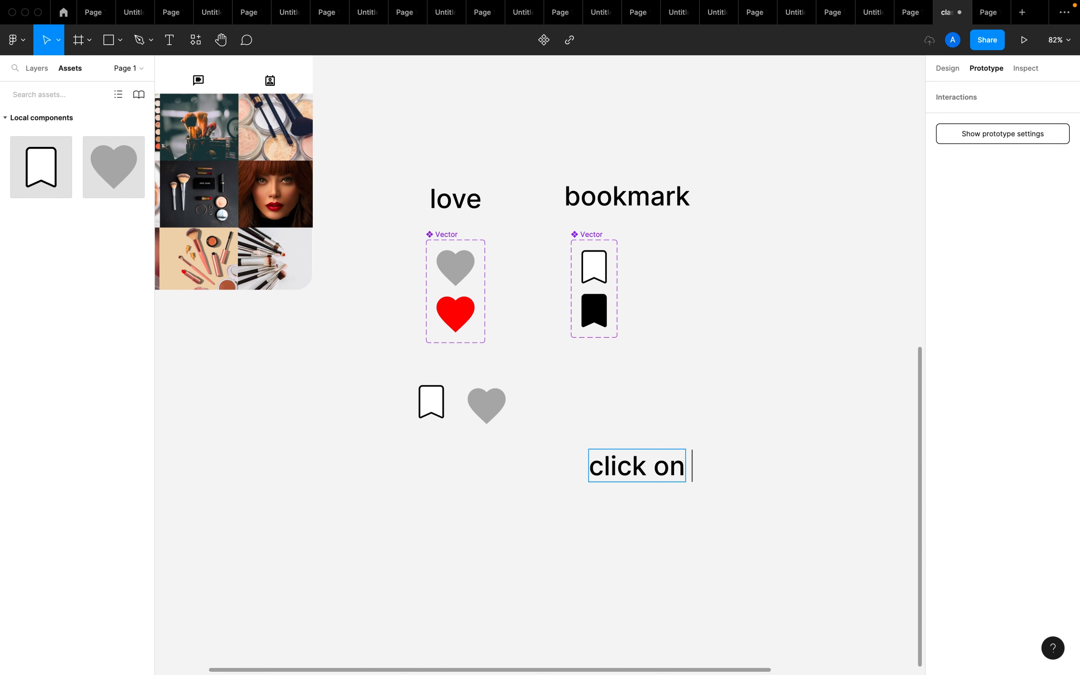
{"action": "type", "text": "A"}
{"action": "left_click", "coordinate": [647, 528]}
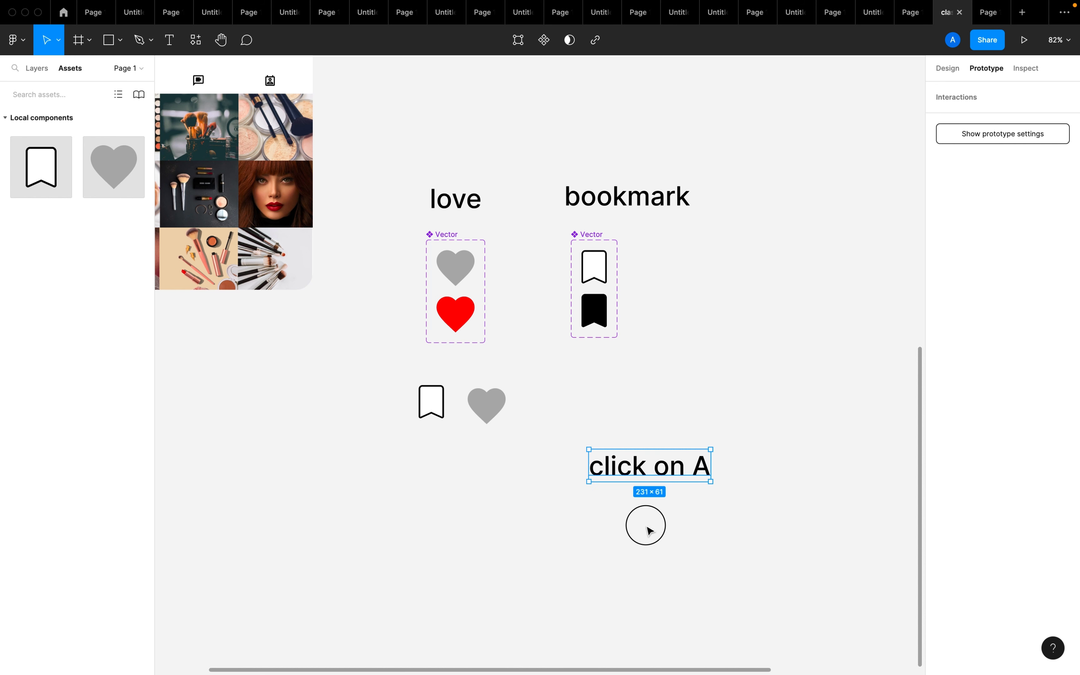
{"action": "left_click", "coordinate": [650, 530]}
Add an iPhone 14 Pro Max frame beside the bookmark component set and show its design properties
{"action": "key", "text": "a"}
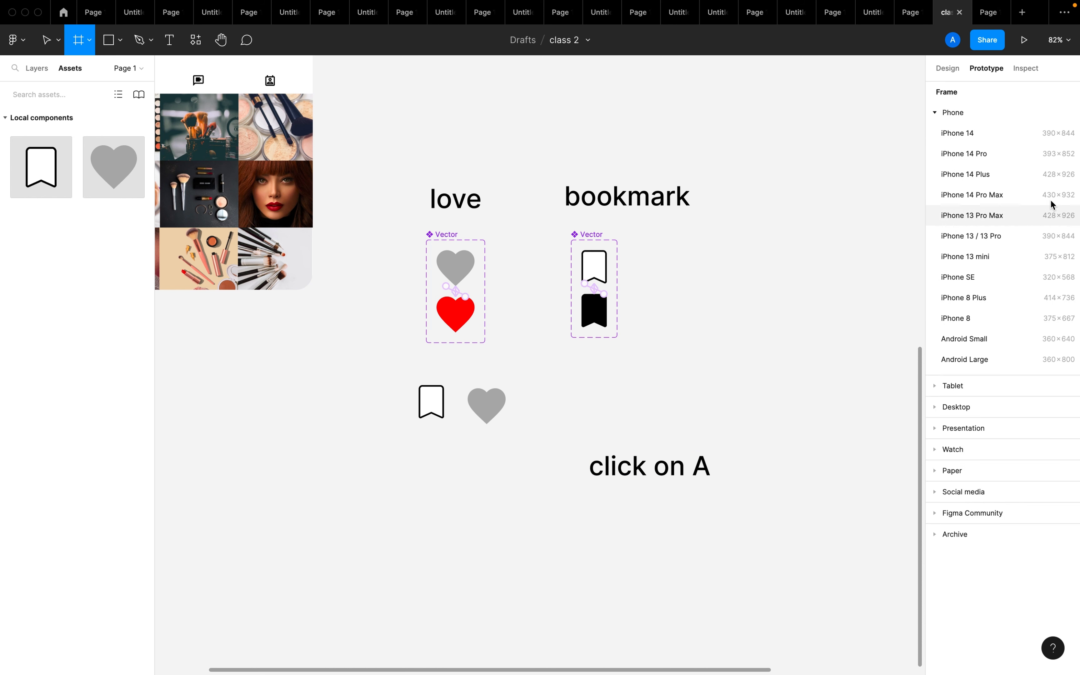
{"action": "left_click", "coordinate": [1009, 197]}
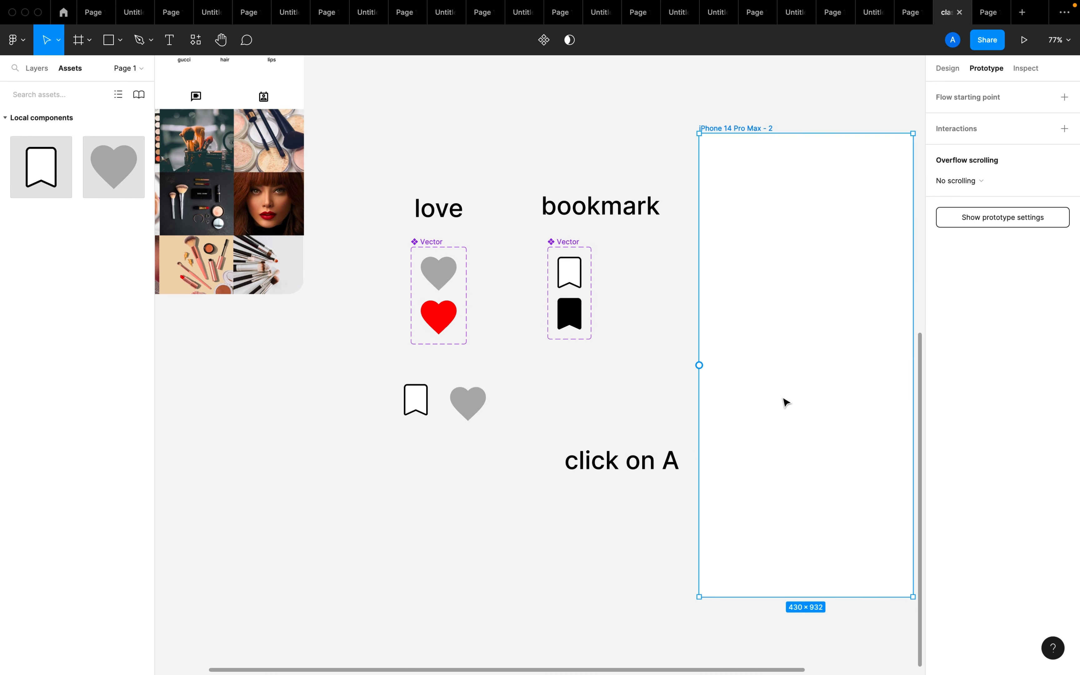
{"action": "left_click", "coordinate": [899, 109]}
{"action": "scroll", "coordinate": [900, 109], "scroll_direction": "down", "scroll_amount": 2}
{"action": "left_click", "coordinate": [639, 318]}
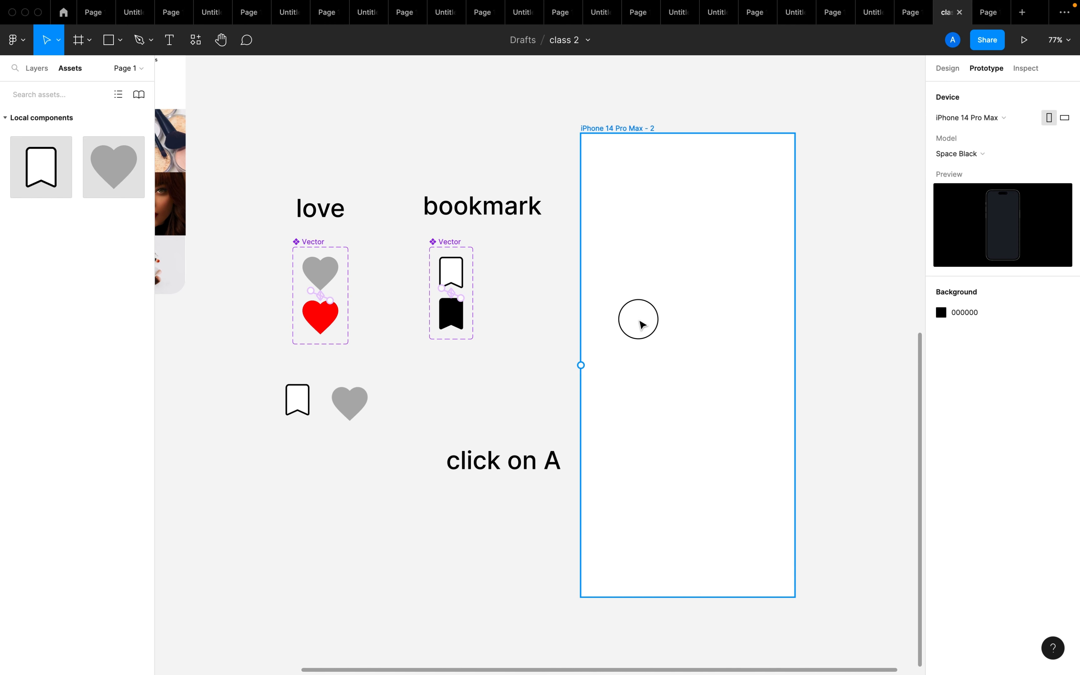
{"action": "left_click", "coordinate": [950, 71]}
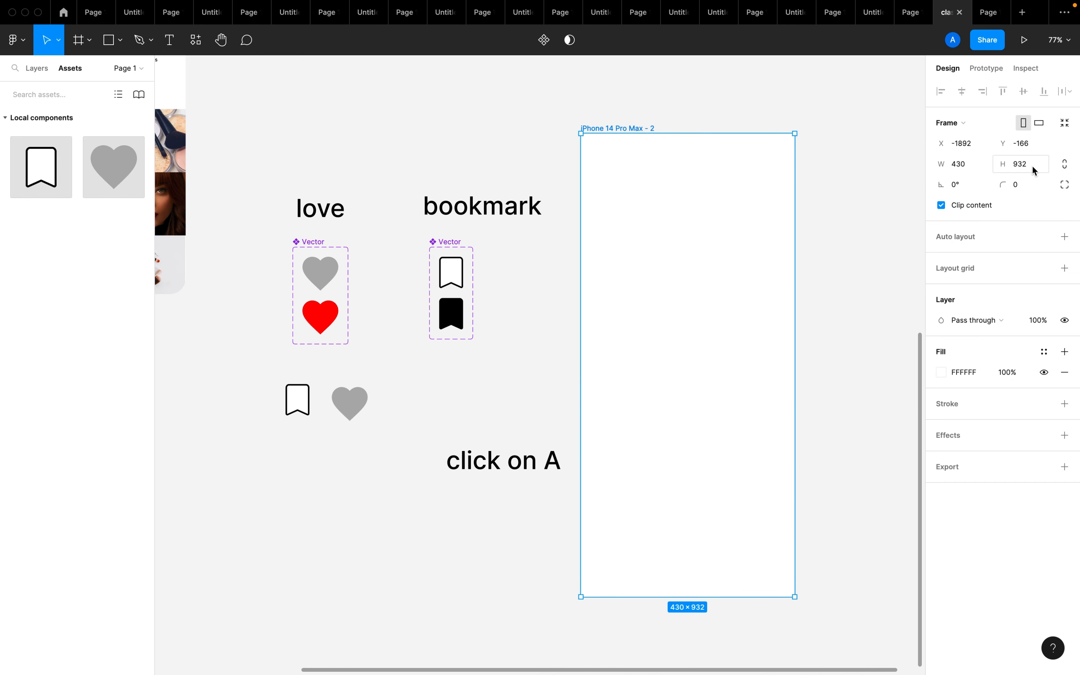
Round the corners of the iPhone 14 Pro Max frame with a corner radius of 32
{"action": "left_click", "coordinate": [1022, 165]}
{"action": "left_click", "coordinate": [1026, 191]}
{"action": "type", "text": "W"}
{"action": "left_click", "coordinate": [848, 318]}
Move the loose bookmark and heart instances side by side into the middle of the iPhone 14 Pro Max frame
{"action": "left_click", "coordinate": [691, 342]}
{"action": "left_click_drag", "start_coordinate": [300, 403], "coordinate": [647, 354]}
{"action": "left_click_drag", "start_coordinate": [355, 403], "coordinate": [713, 353]}
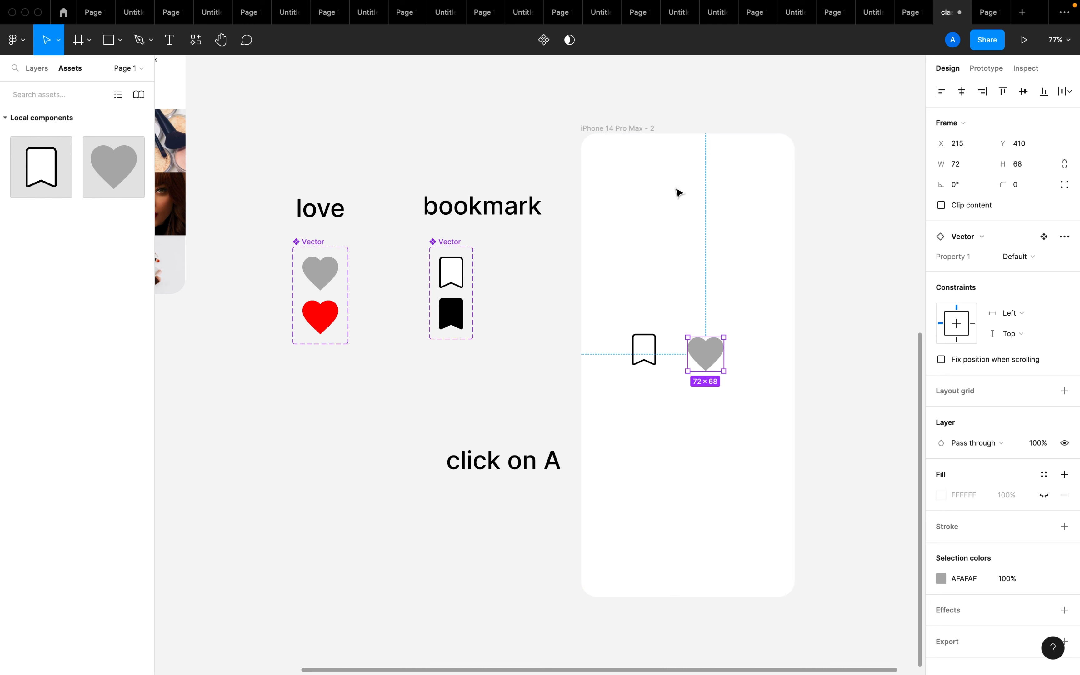
Preview the iPhone 14 Pro Max frame as a prototype and return to the design file
{"action": "left_click", "coordinate": [632, 130]}
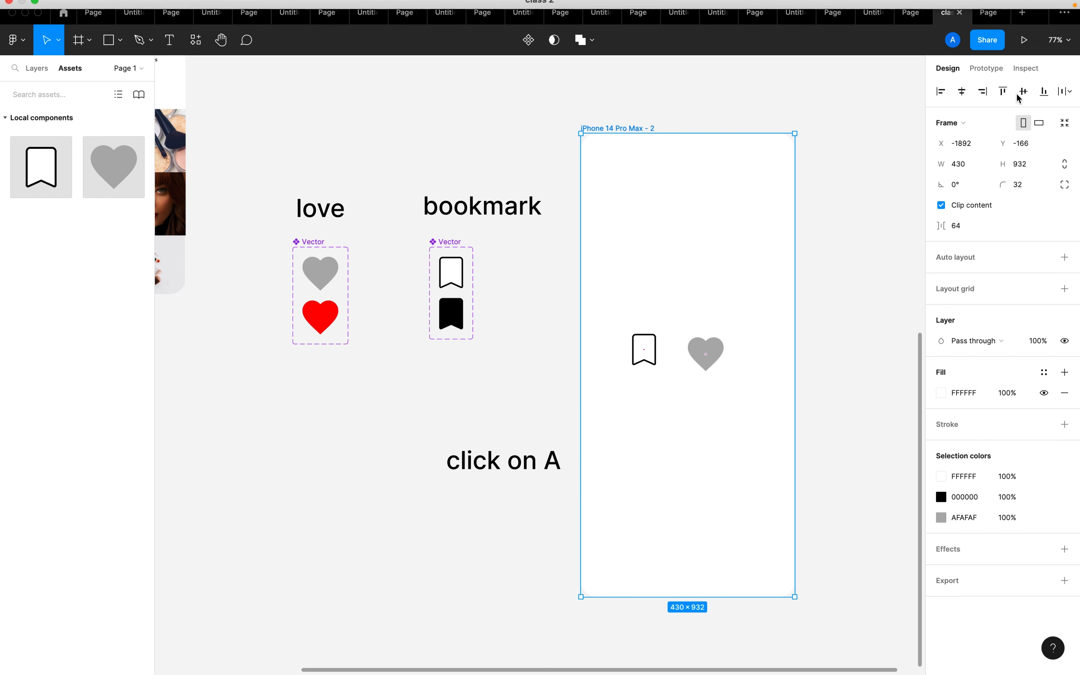
{"action": "left_click", "coordinate": [1025, 40]}
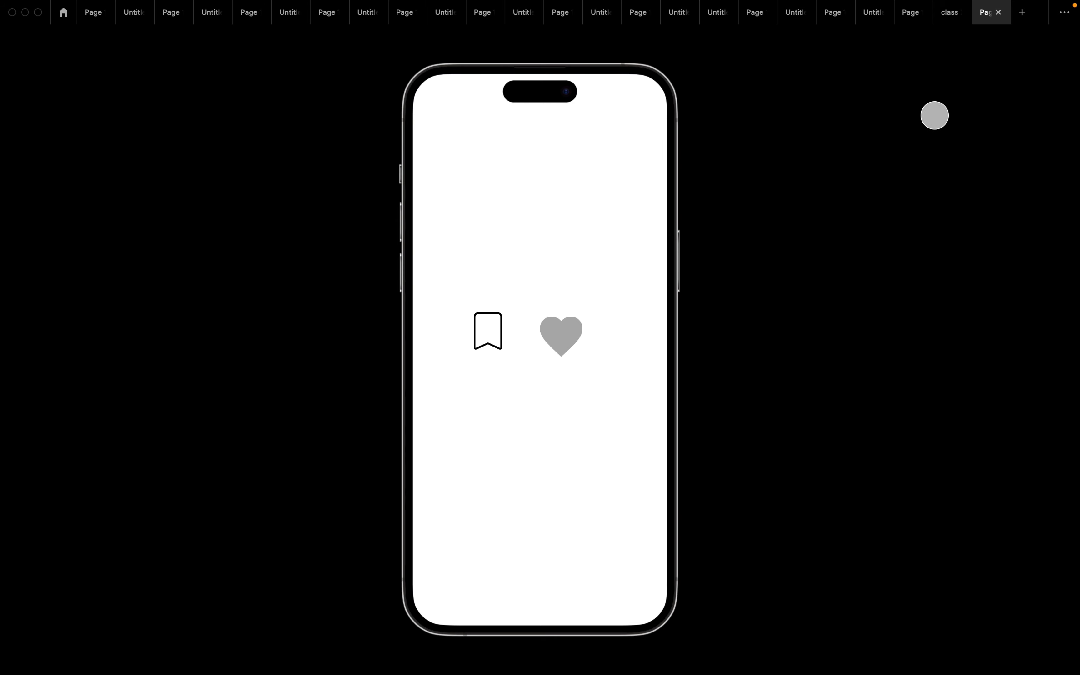
{"action": "left_click", "coordinate": [946, 18]}
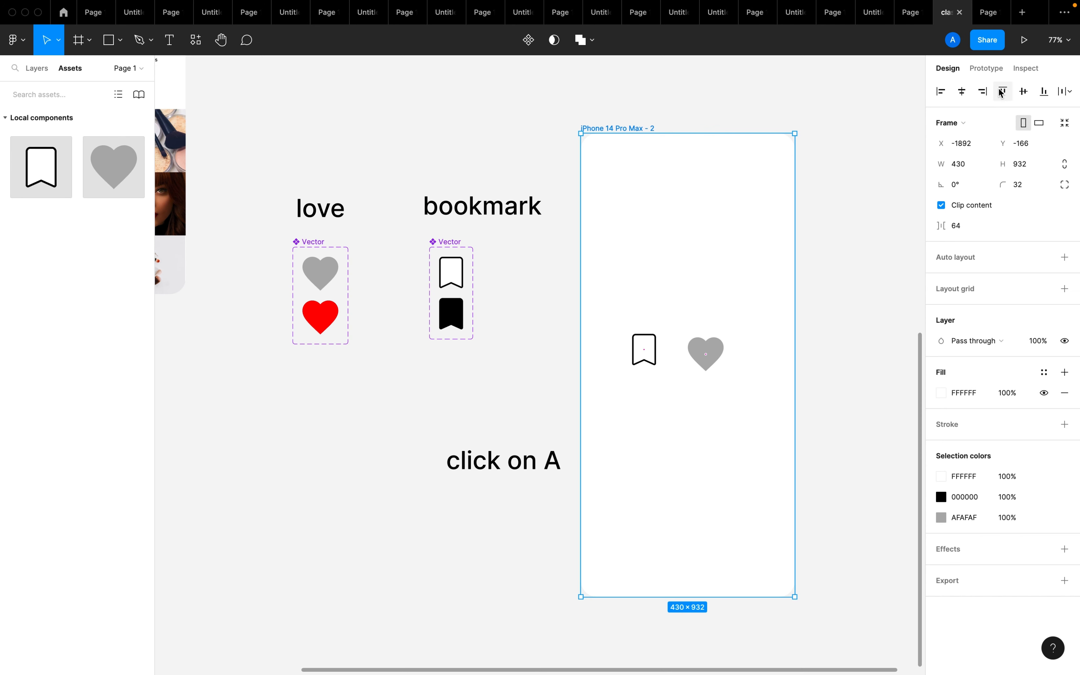
Present the phone frame again, toggle the heart and bookmark icons on and off, and return to the design file with nothing selected
{"action": "left_click", "coordinate": [615, 97]}
{"action": "left_click", "coordinate": [615, 129]}
{"action": "left_click", "coordinate": [1028, 47]}
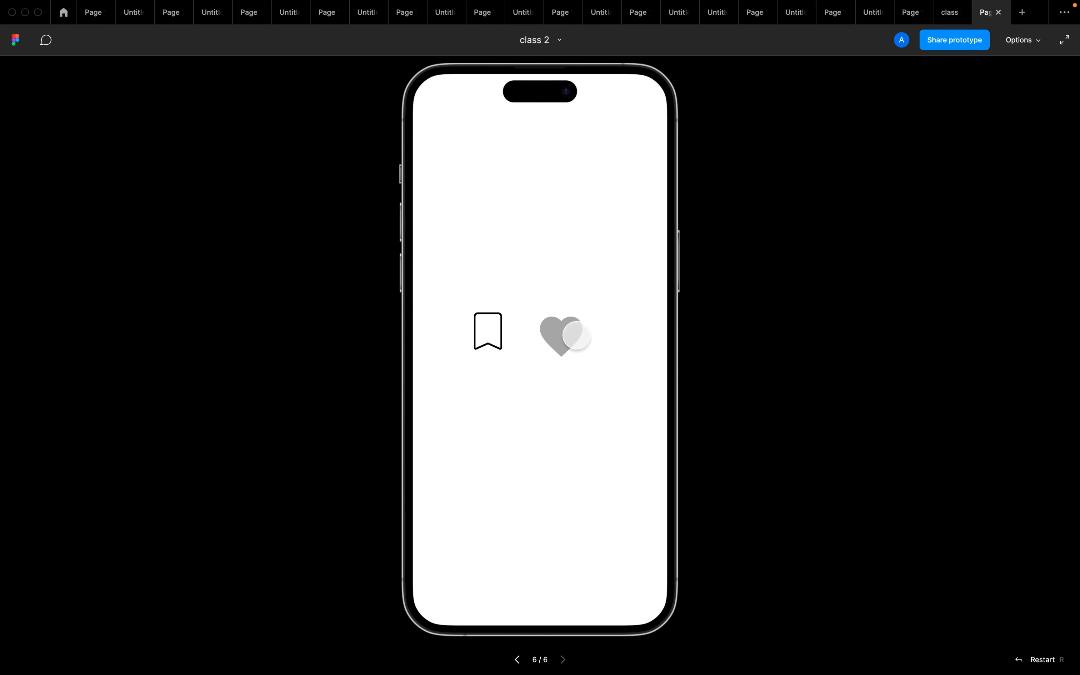
{"action": "left_click", "coordinate": [578, 335]}
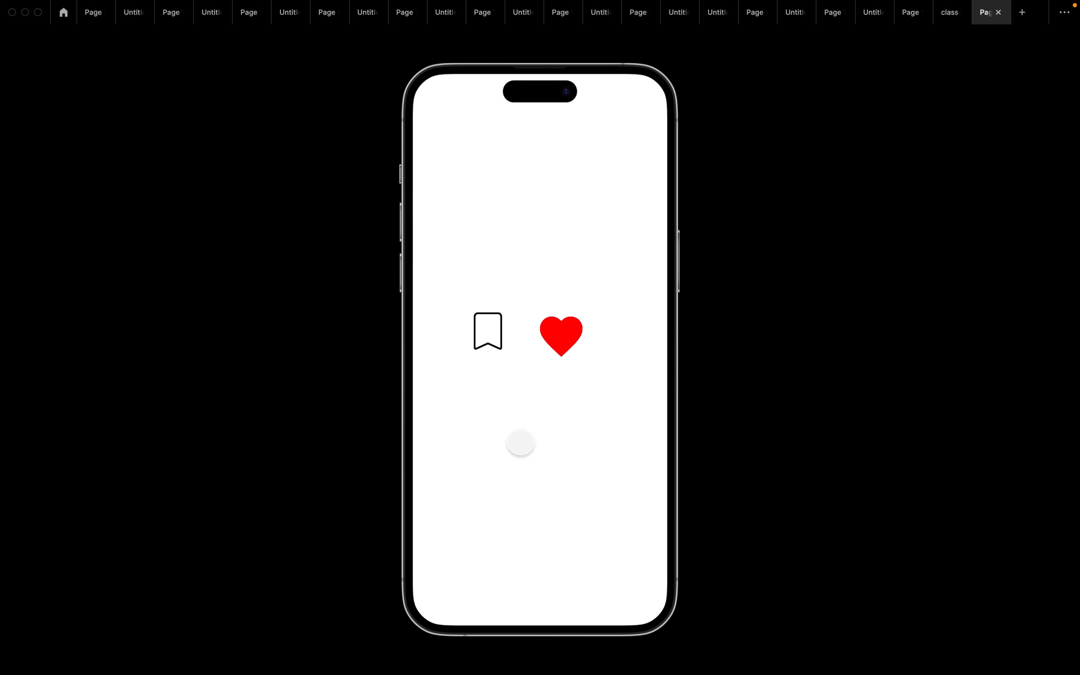
{"action": "left_click", "coordinate": [488, 331]}
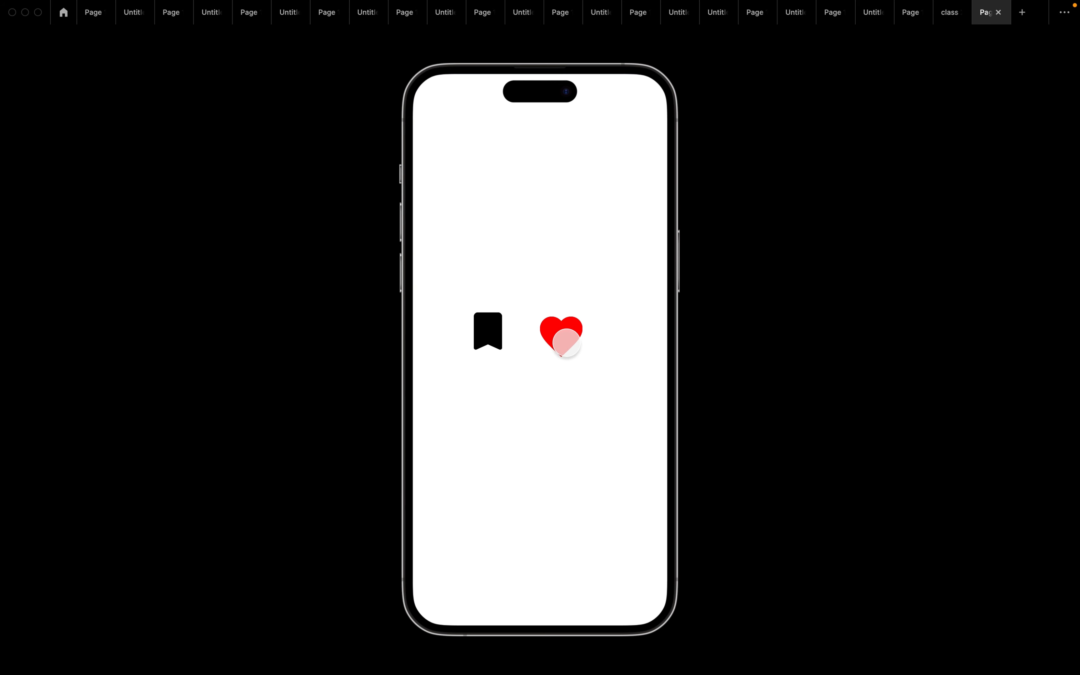
{"action": "left_click", "coordinate": [565, 341]}
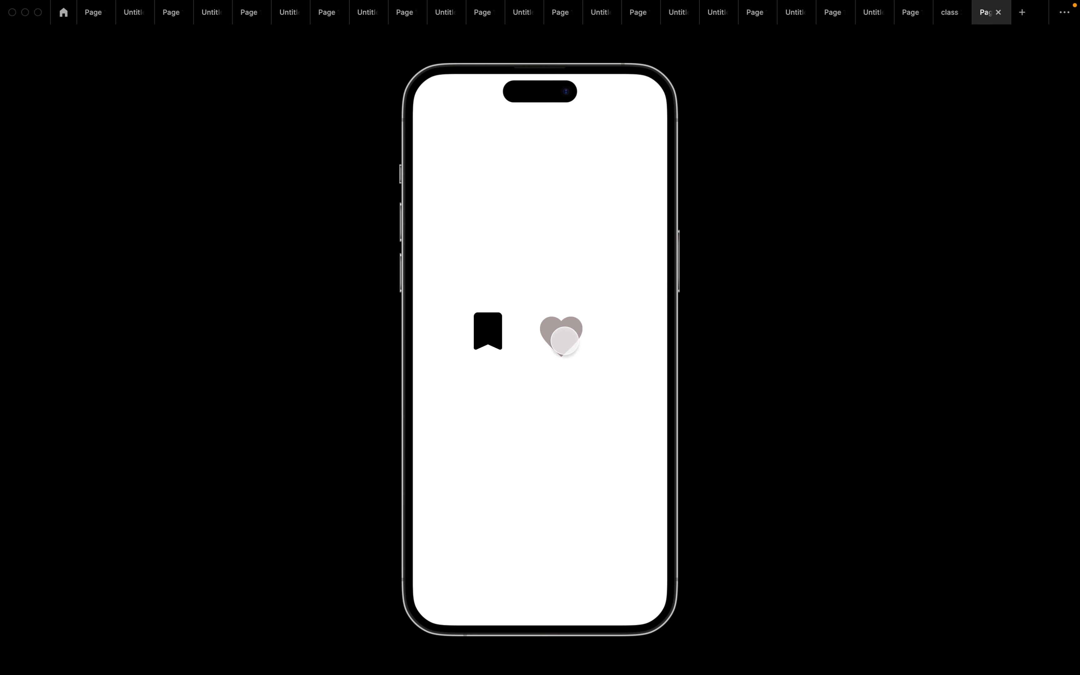
{"action": "left_click", "coordinate": [490, 330]}
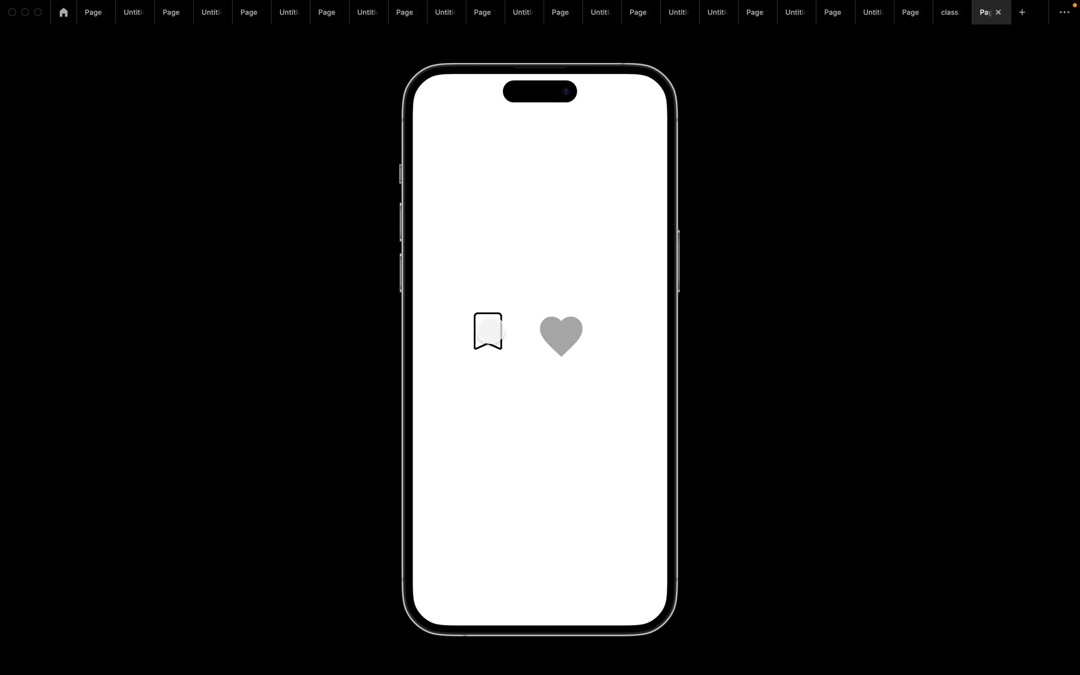
{"action": "left_click", "coordinate": [946, 18]}
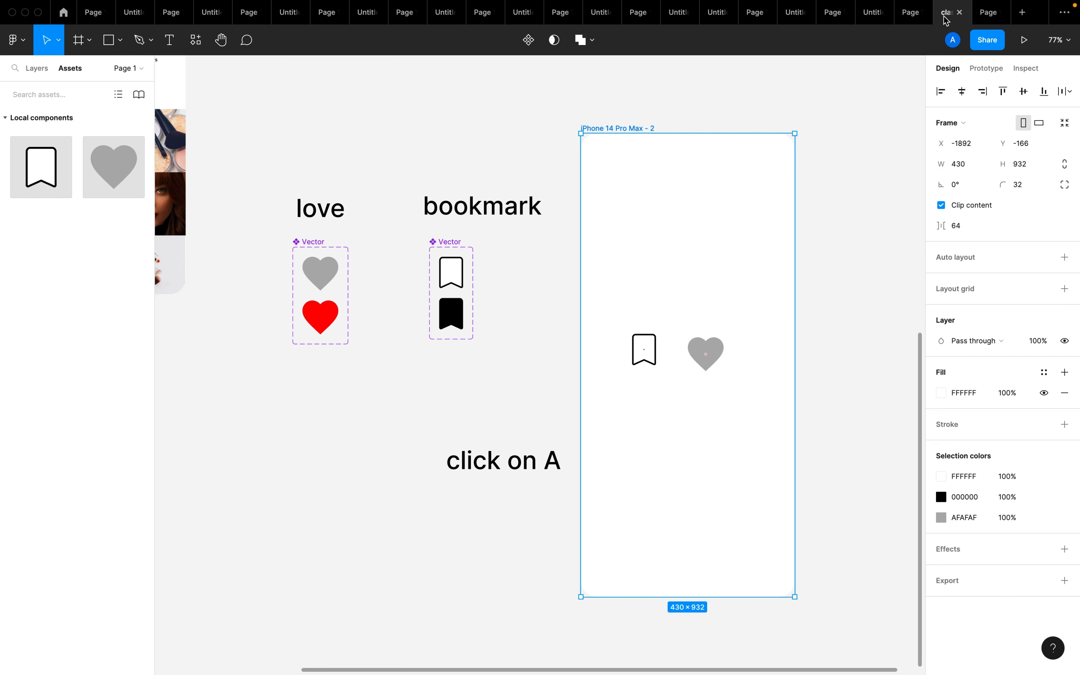
{"action": "left_click", "coordinate": [555, 345]}
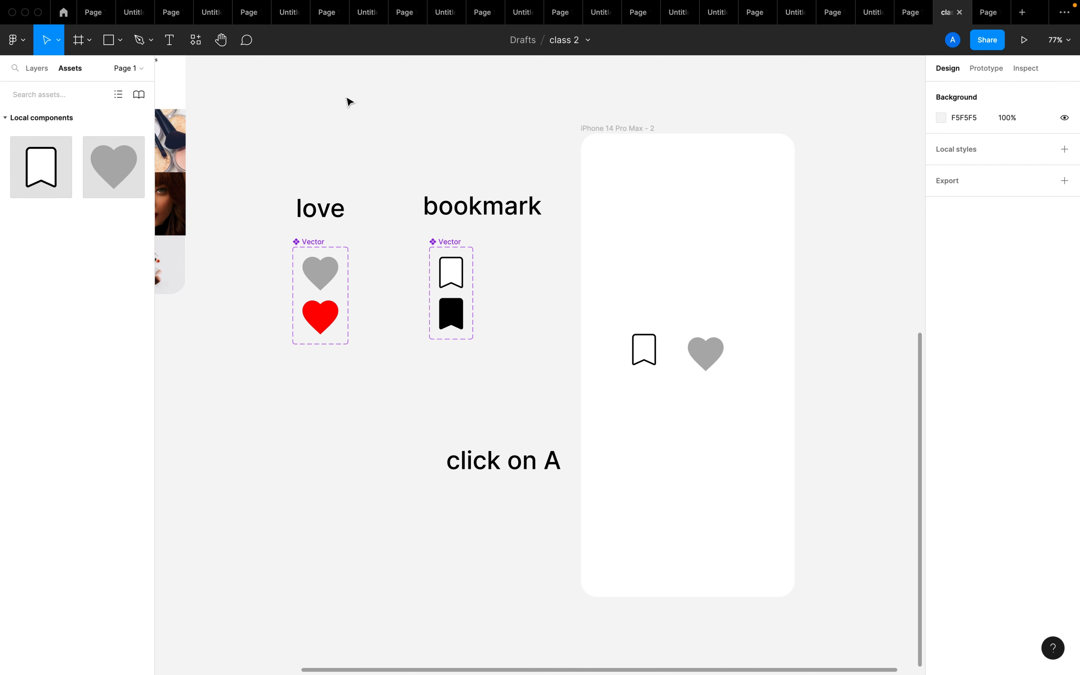
{"action": "mouse_move", "coordinate": [905, 4]}
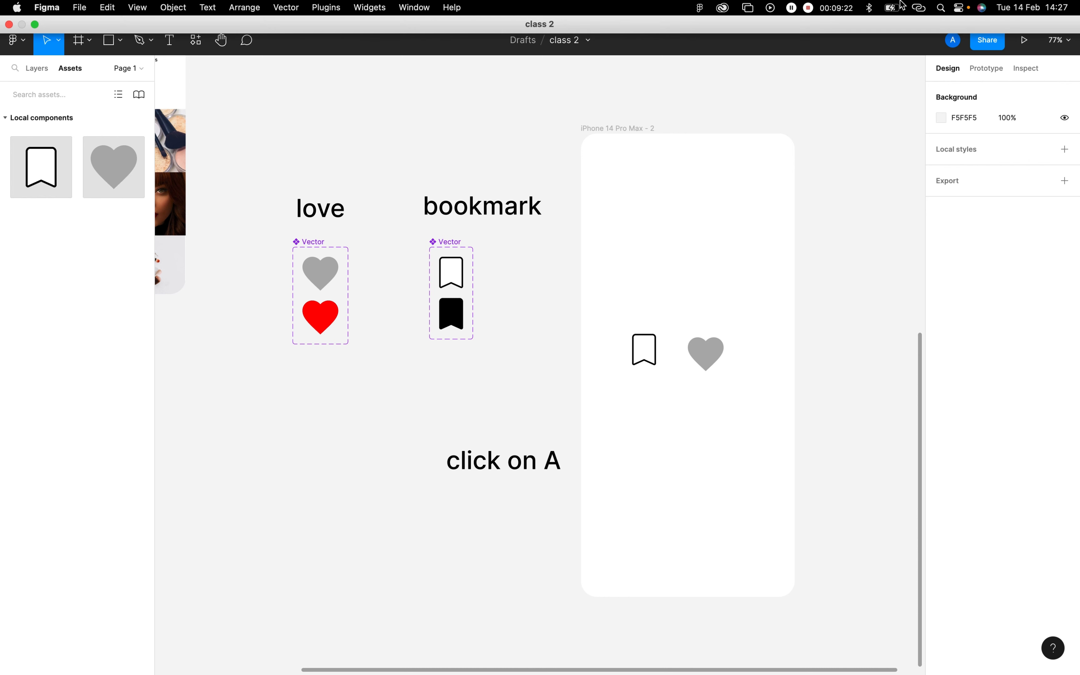